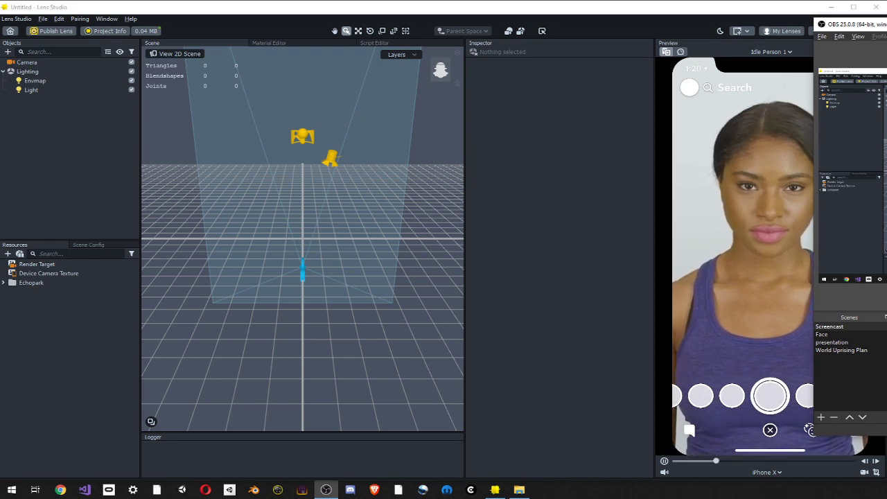
Step: Add a Face Mesh object to the scene
left_click(749, 8)
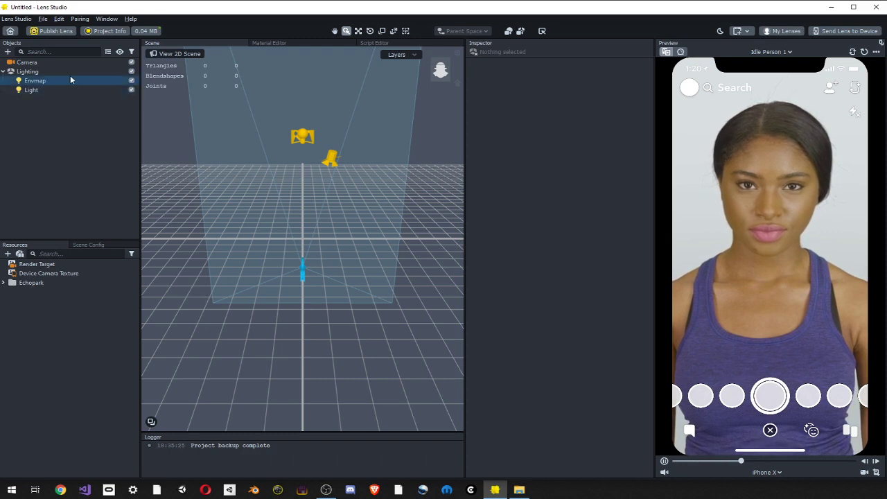
left_click(8, 51)
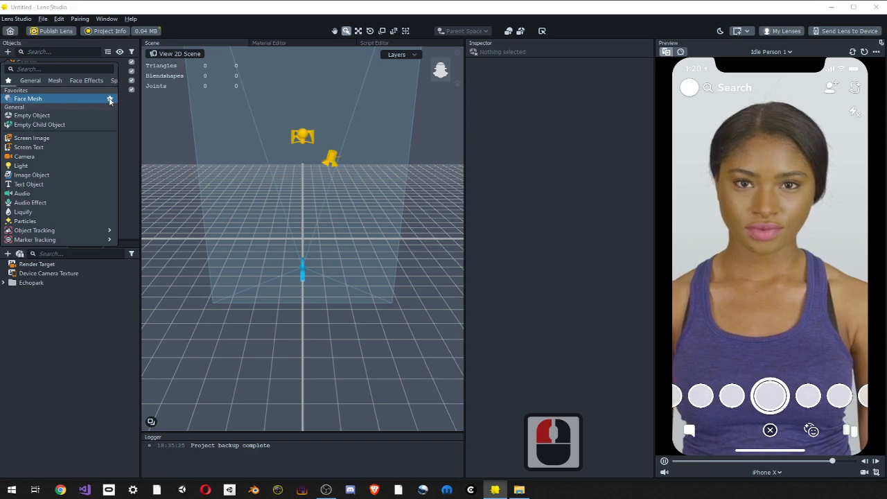
left_click(44, 98)
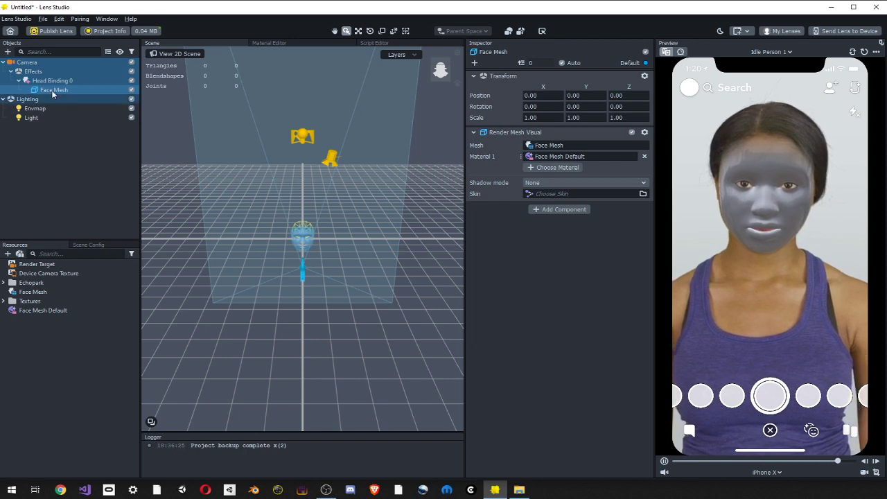
left_click(65, 143)
Step: Turn on Clear Color for the Camera object, leaving its Depth Mode at Regular
left_click(29, 63)
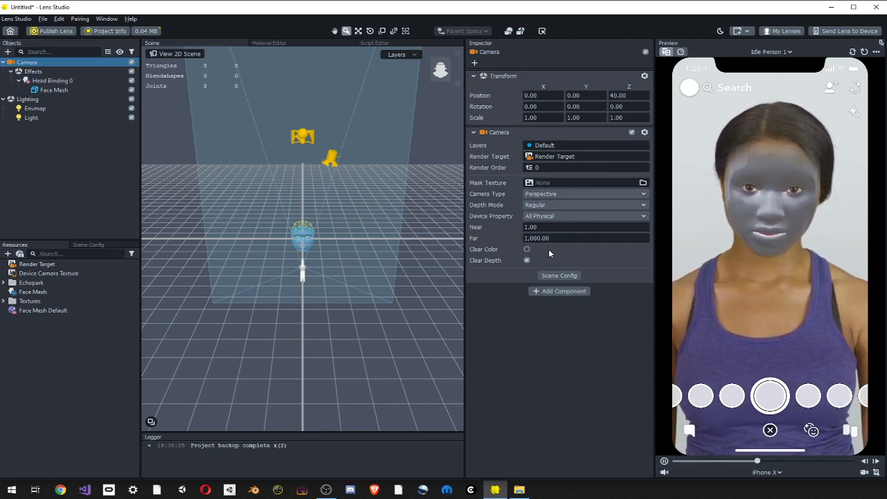
left_click(581, 206)
left_click(574, 207)
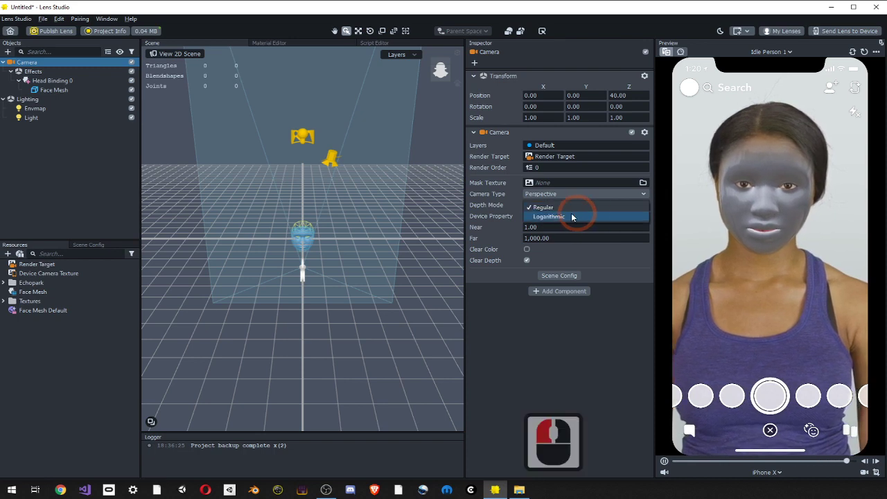
left_click(619, 204)
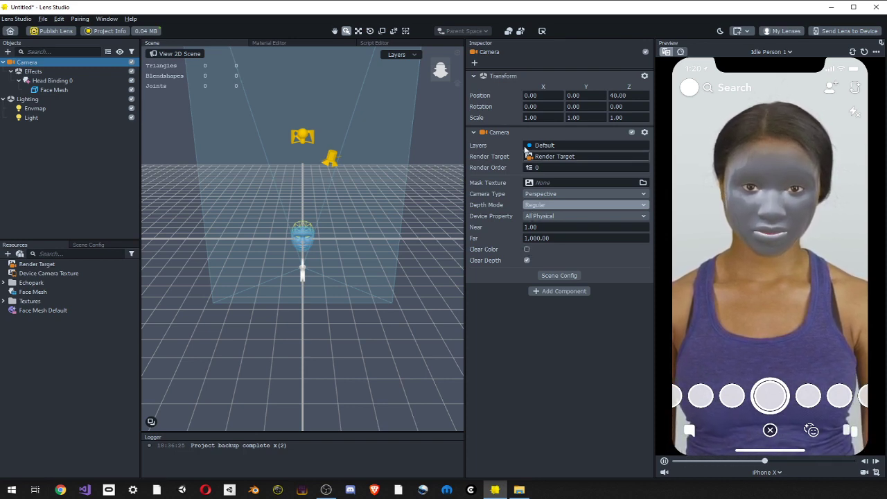
left_click(526, 250)
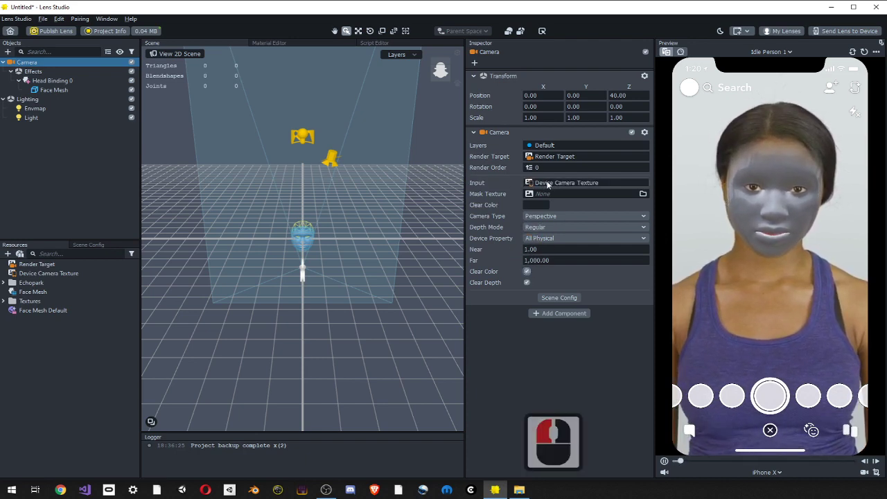
left_click(527, 272)
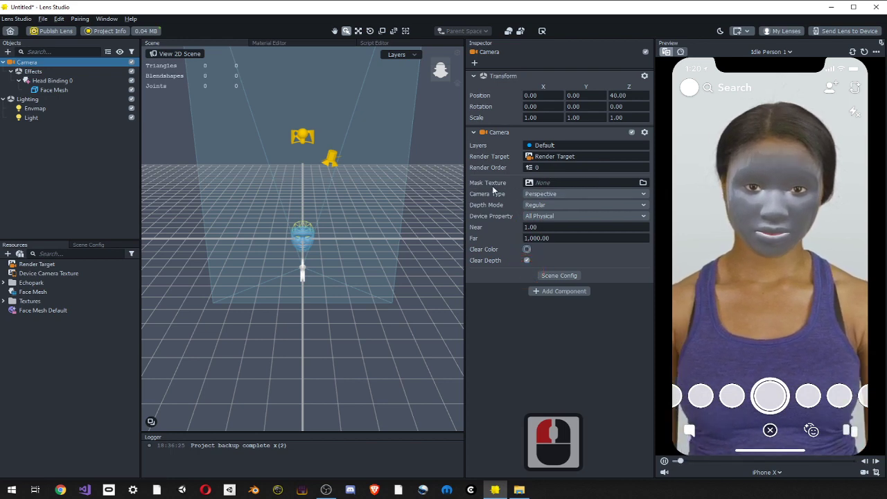
left_click(527, 250)
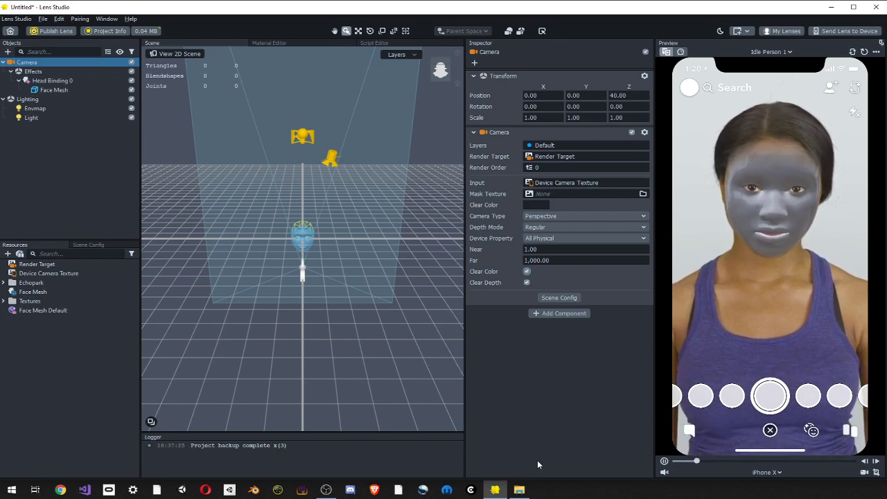
Step: Switch to File Explorer, open the assets folder in Downloads, and move the window off the scene view
left_click(518, 490)
left_click_drag(421, 53, 575, 56)
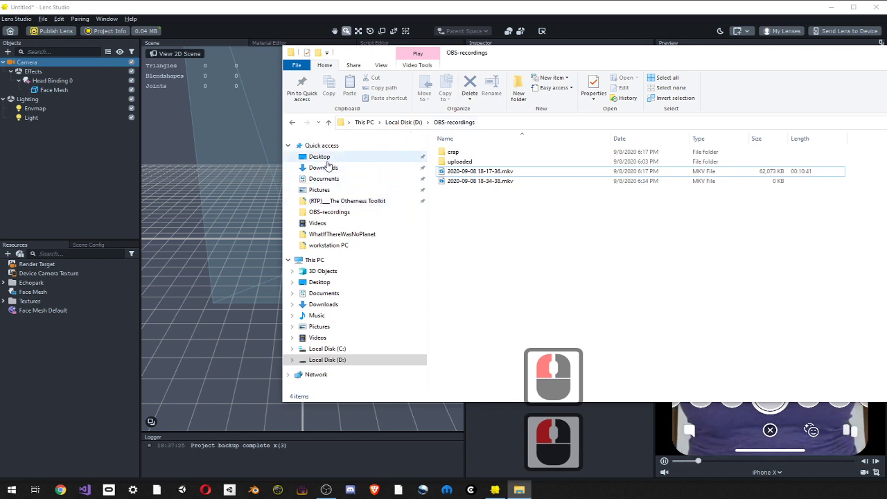
left_click(374, 171)
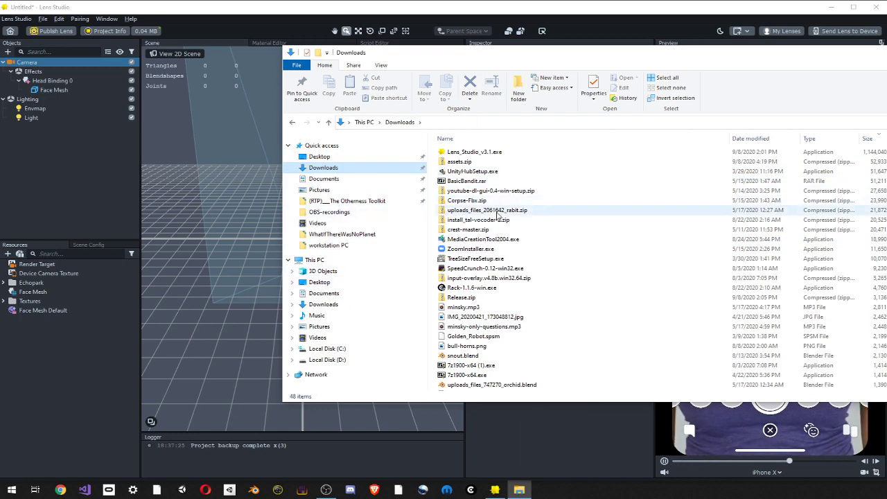
scroll(467, 228, "down", 8)
double_click(455, 298)
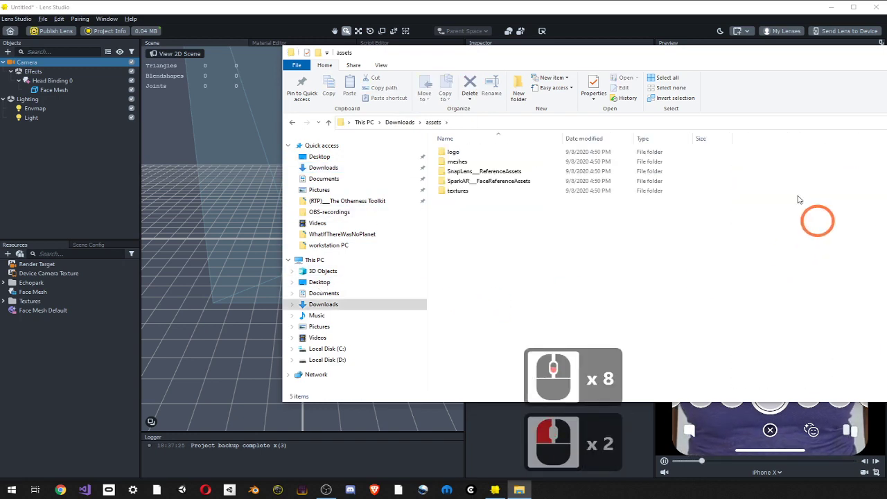
left_click_drag(485, 53, 624, 55)
left_click_drag(421, 179, 516, 183)
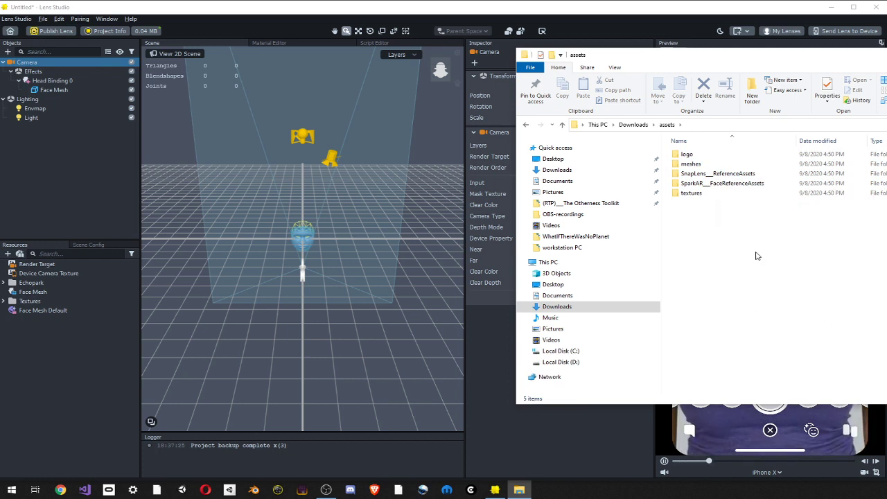
Step: Open the solid folder inside the textures folder
left_click(709, 263)
left_click(698, 194)
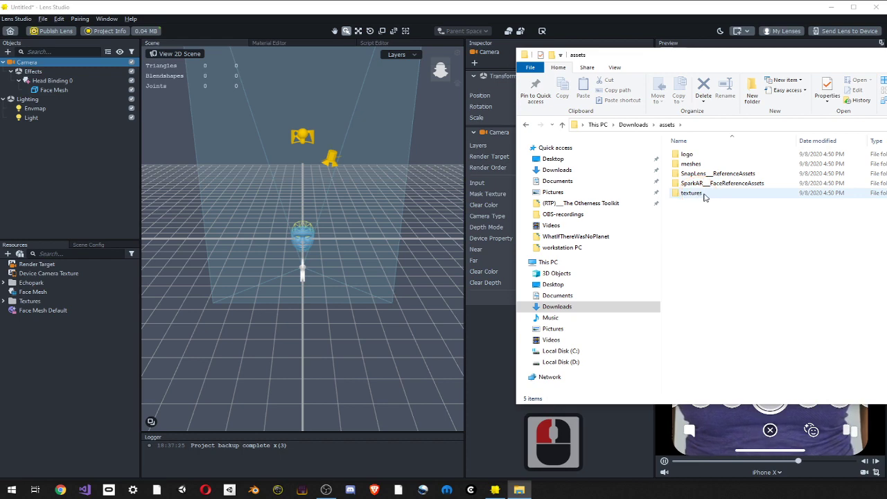
double_click(705, 197)
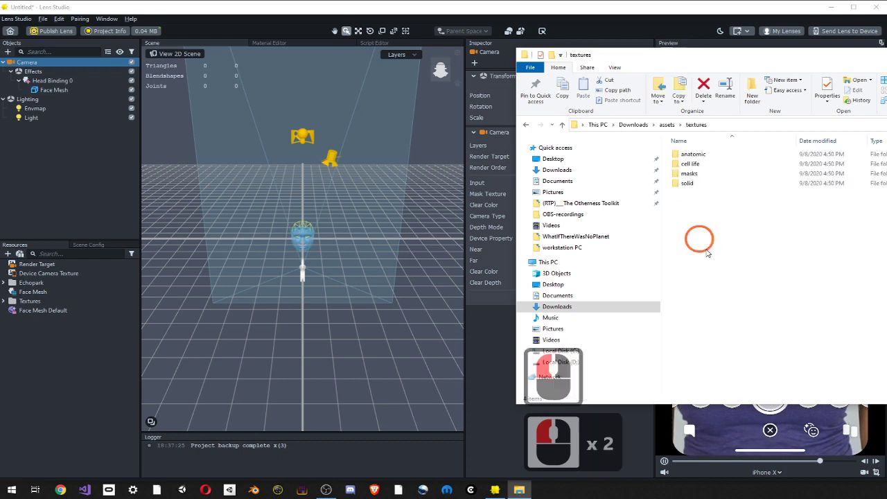
double_click(685, 184)
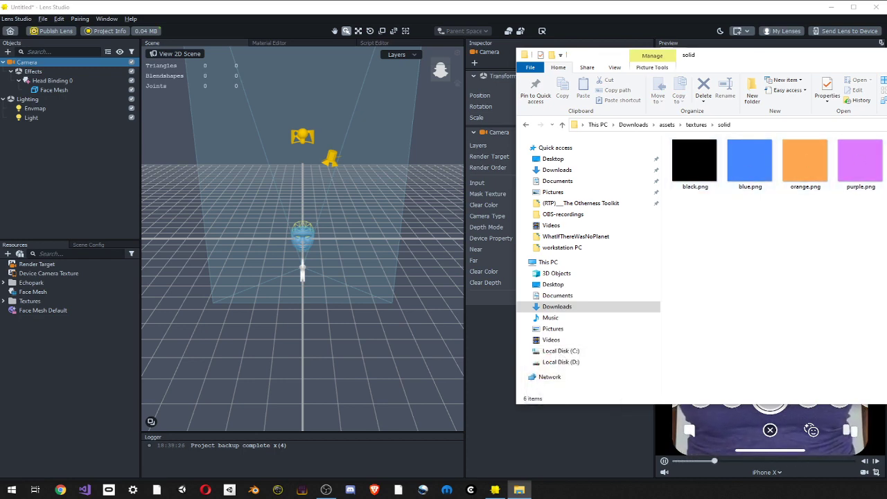
Step: Examine the image details of black.png, including its pixel dimensions, and close its properties
left_click(693, 164)
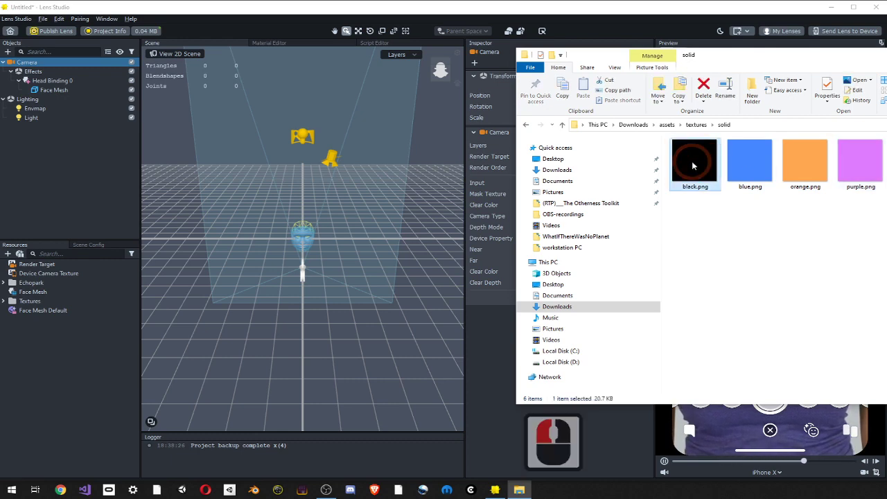
right_click(691, 162)
left_click(745, 457)
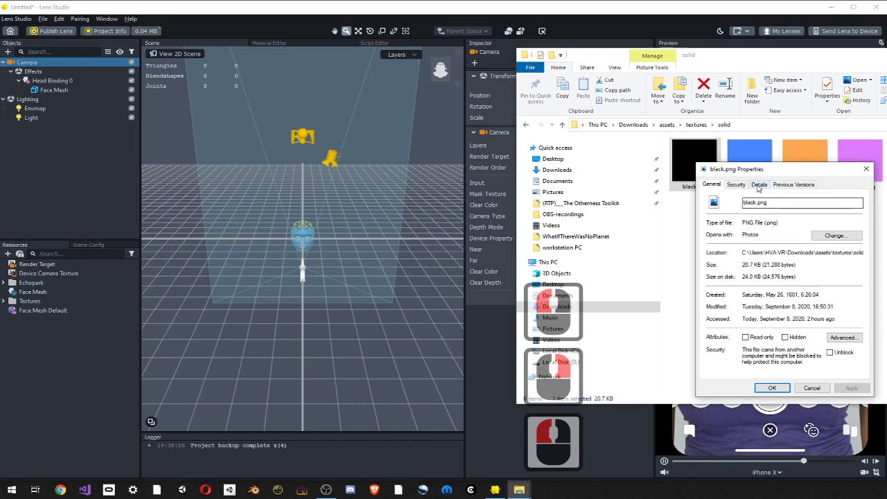
left_click(758, 185)
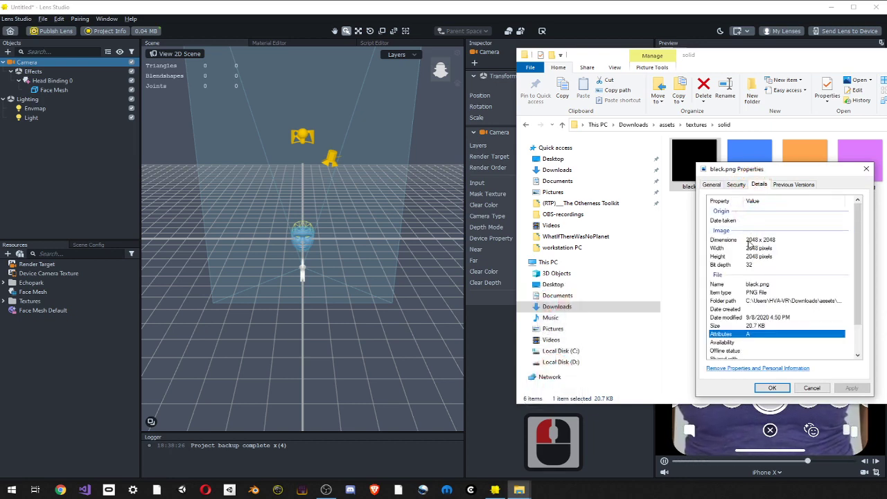
left_click_drag(759, 168, 731, 162)
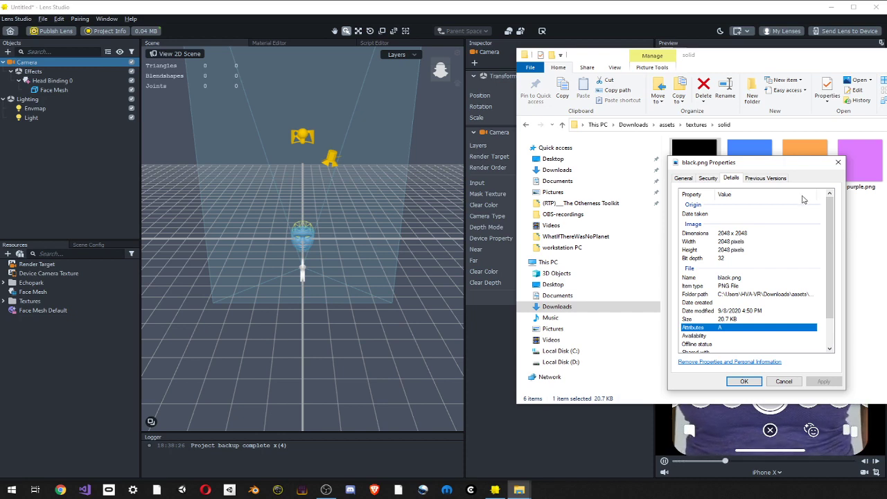
left_click(837, 164)
left_click(857, 254)
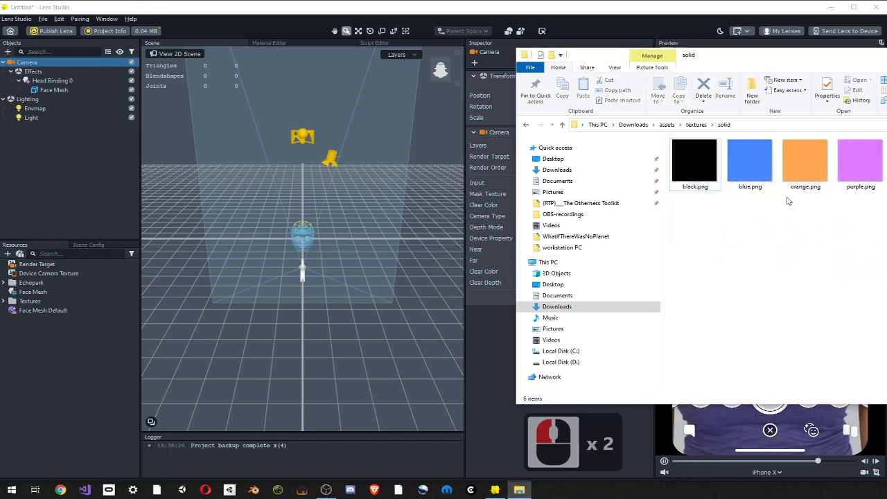
Step: Import black.png, purple.png, orange.png and blue.png from the solid folder into the Lens Studio project's resources
left_click_drag(838, 66, 864, 111)
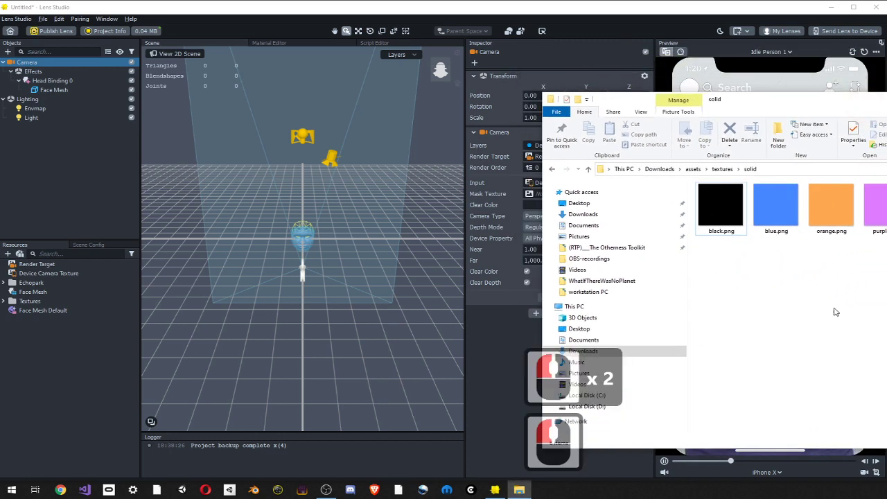
left_click_drag(731, 235, 54, 392)
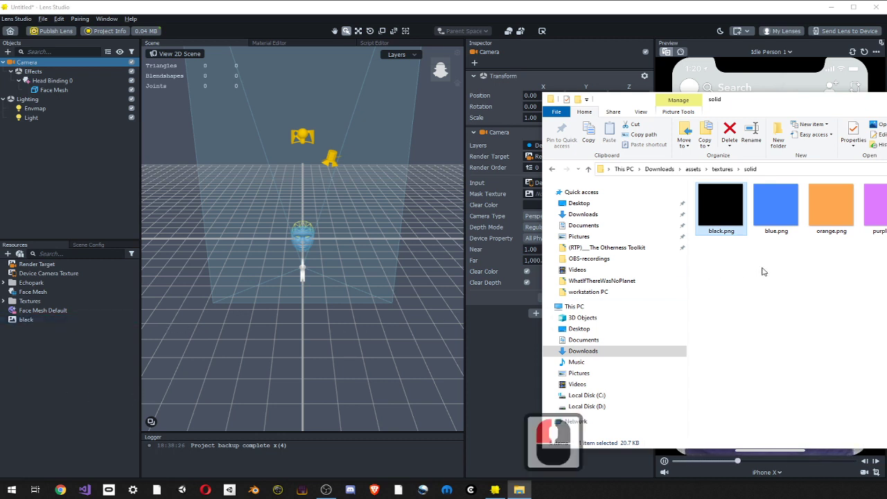
left_click(26, 320)
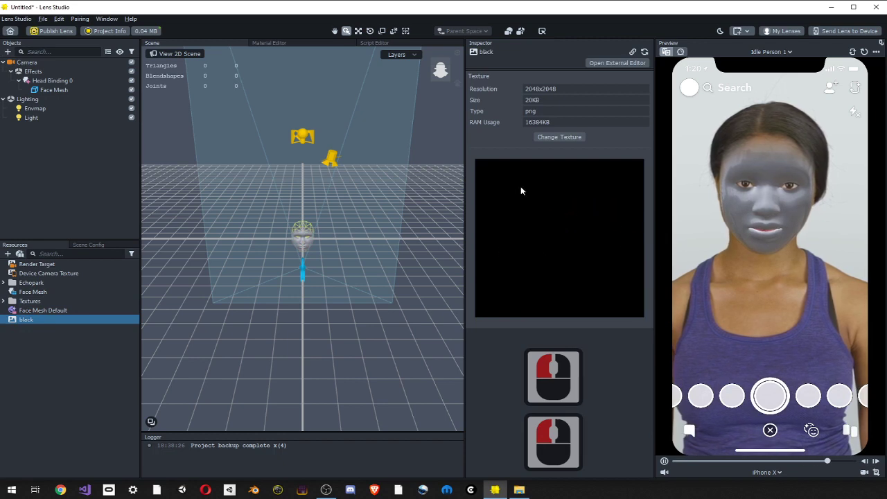
key("alt+Tab")
left_click_drag(865, 235, 66, 397)
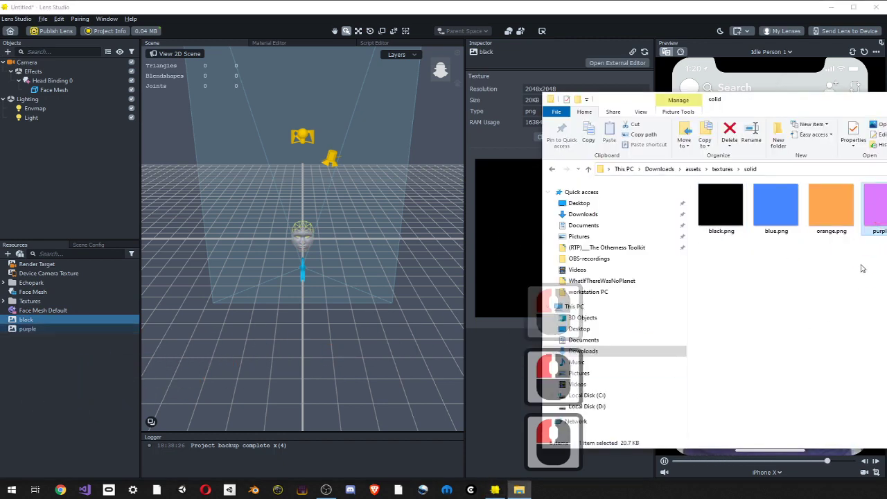
left_click_drag(807, 221, 54, 397)
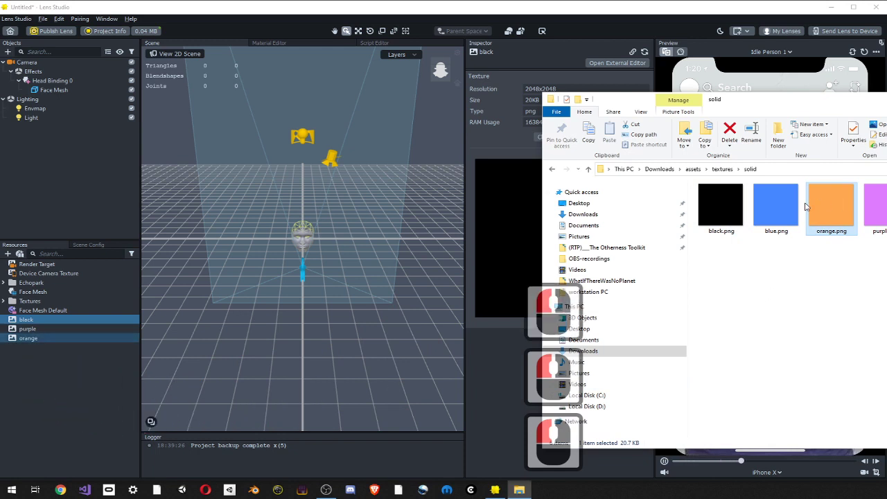
left_click_drag(485, 362, 95, 434)
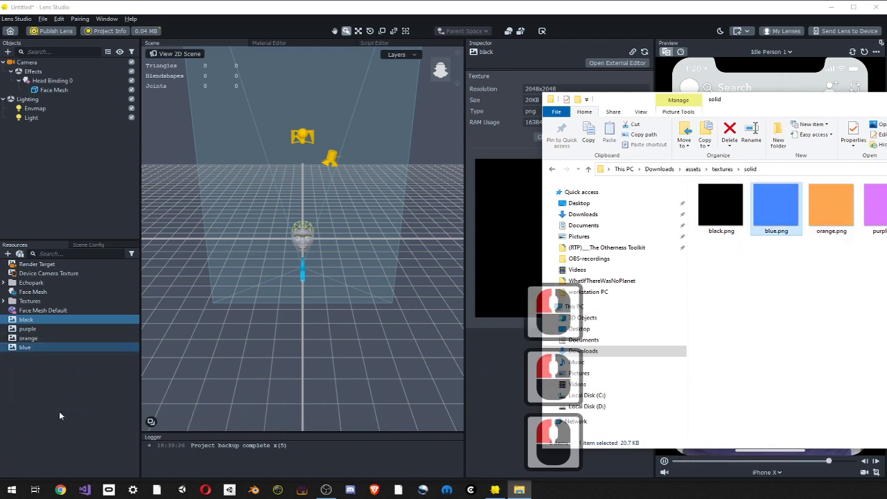
left_click(67, 393)
Step: Review the imported black, purple, orange and blue textures one by one
left_click(29, 320)
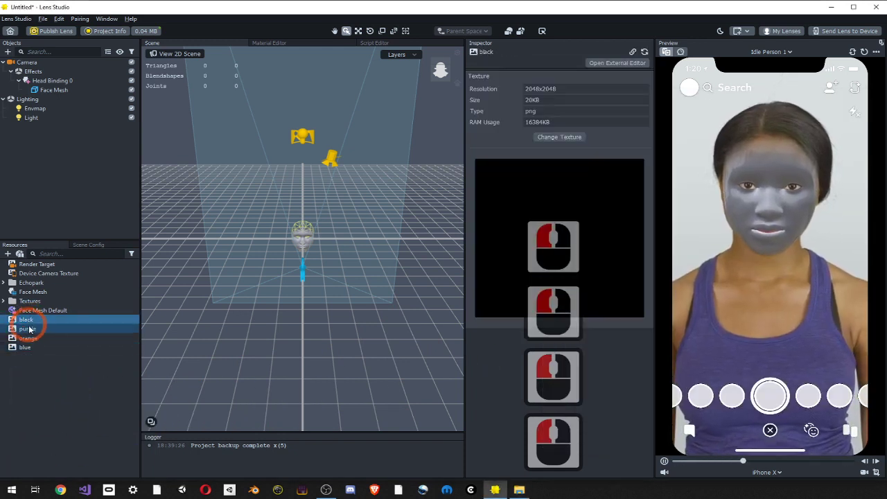
left_click(29, 329)
left_click(29, 338)
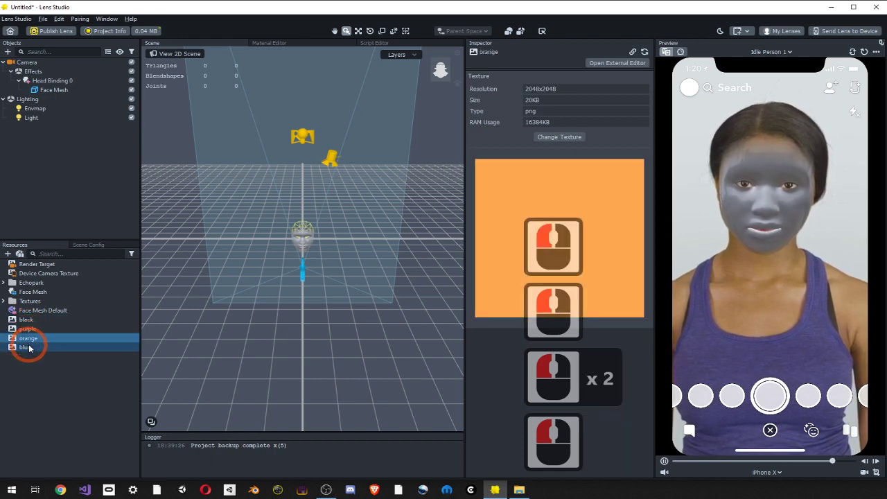
left_click(29, 347)
left_click(30, 335)
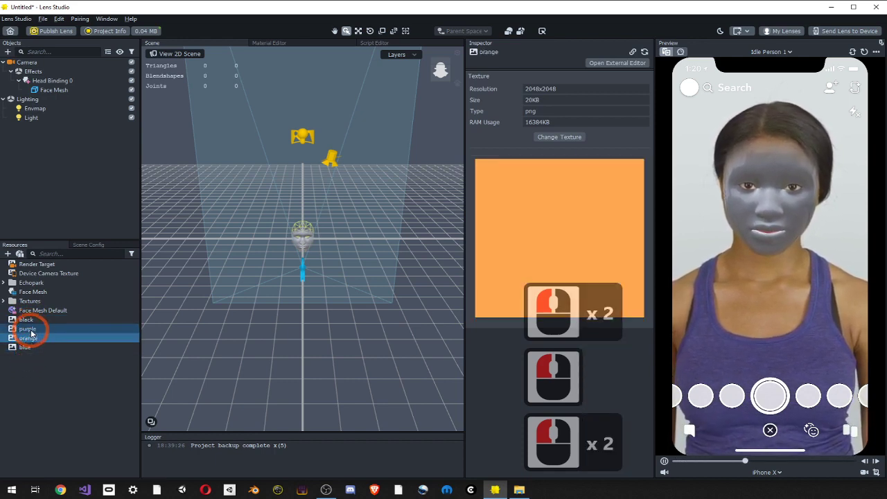
left_click(28, 328)
left_click(26, 319)
left_click(27, 329)
left_click(25, 347)
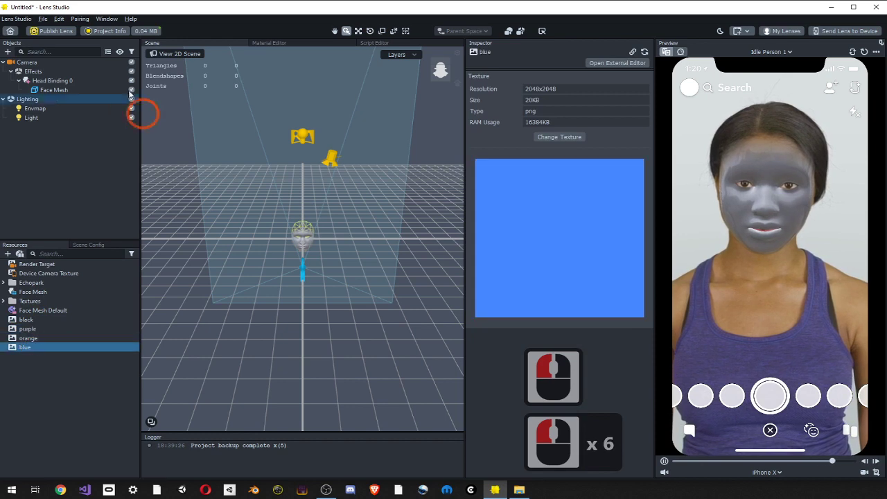
Step: Check the current lens size against the maximum allowed size
left_click(142, 30)
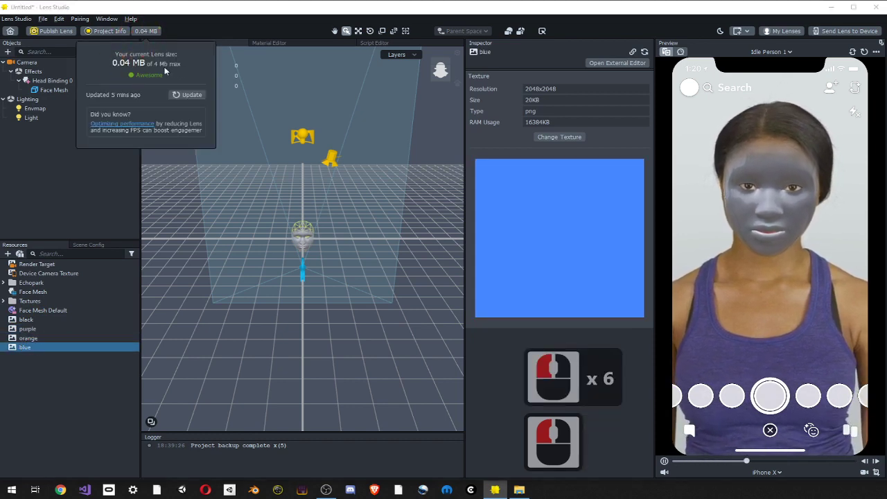
left_click(147, 29)
left_click(859, 187)
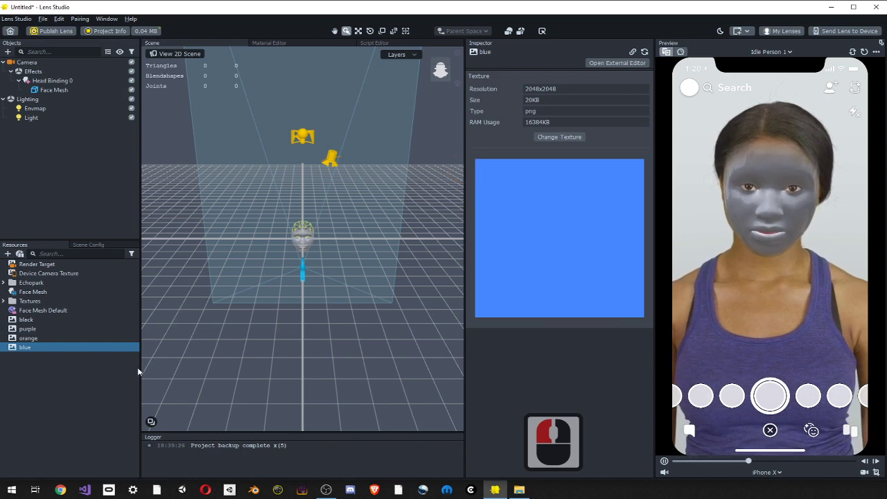
Step: Assign the purple texture as the Camera's input
left_click(57, 380)
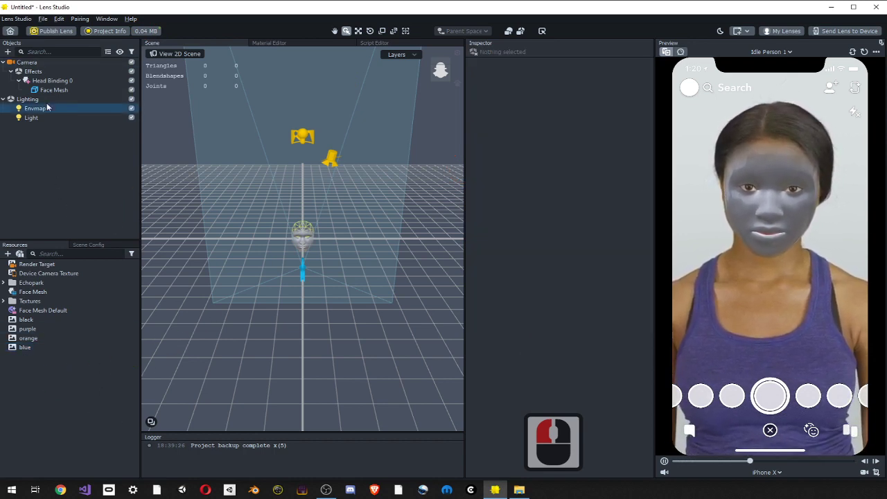
left_click(26, 63)
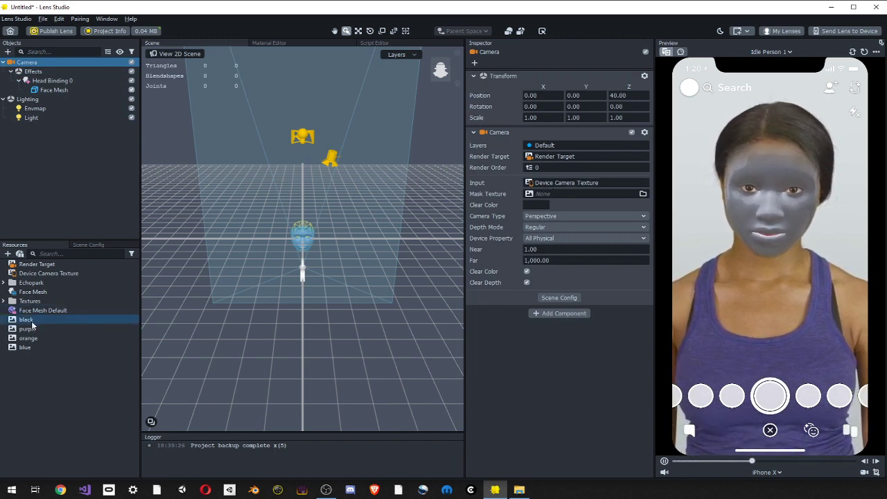
left_click_drag(16, 330, 540, 184)
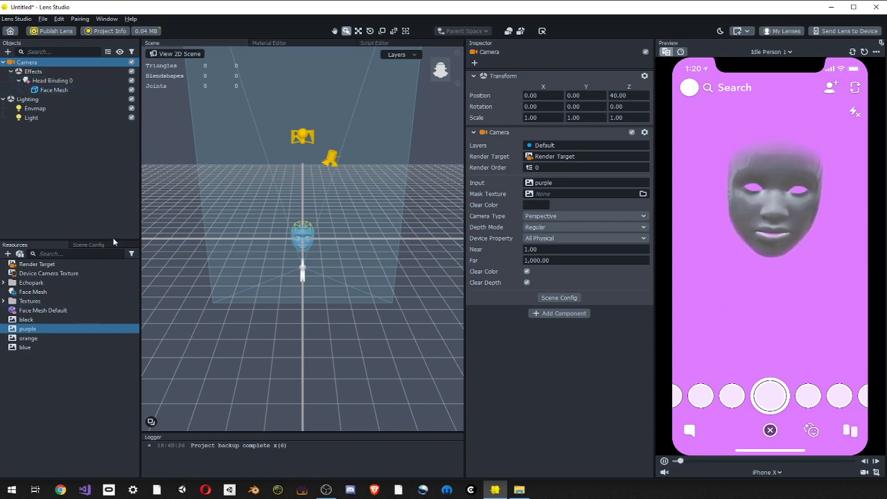
left_click(540, 186)
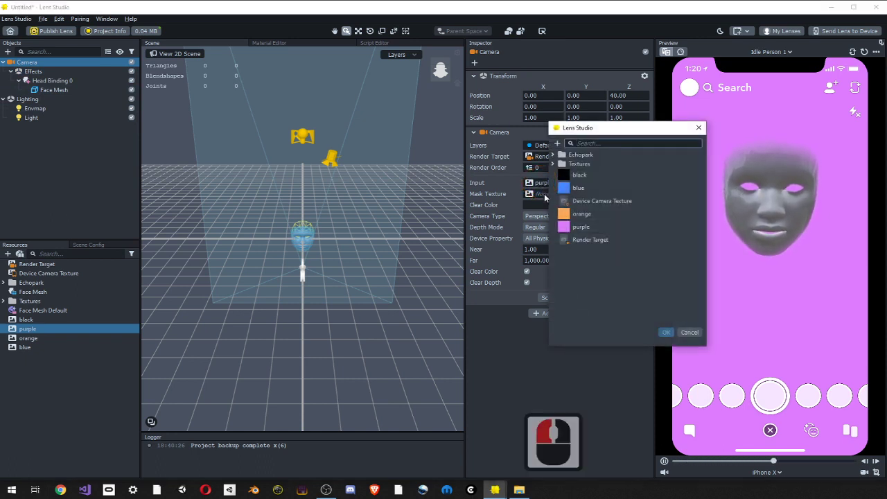
left_click(597, 201)
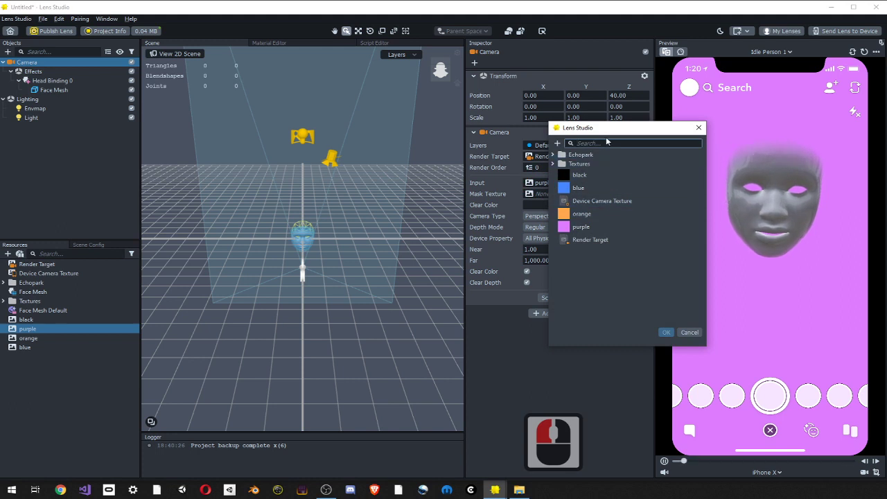
left_click_drag(607, 132, 572, 232)
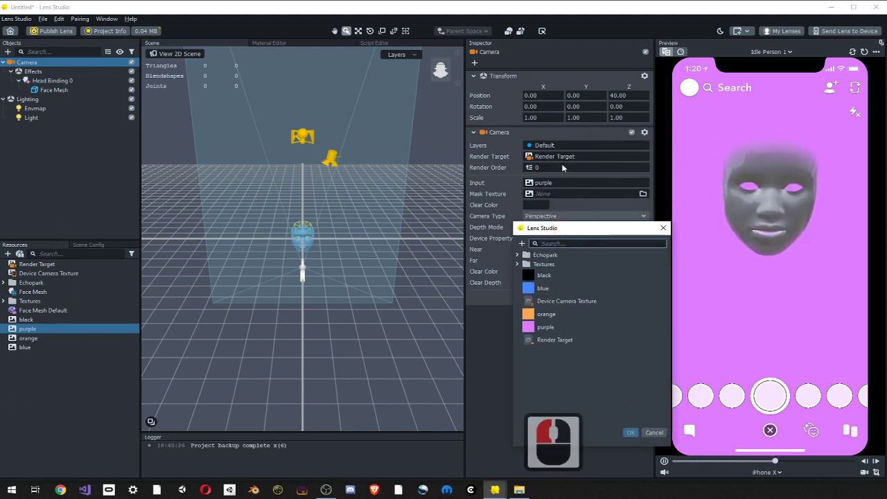
left_click(661, 229)
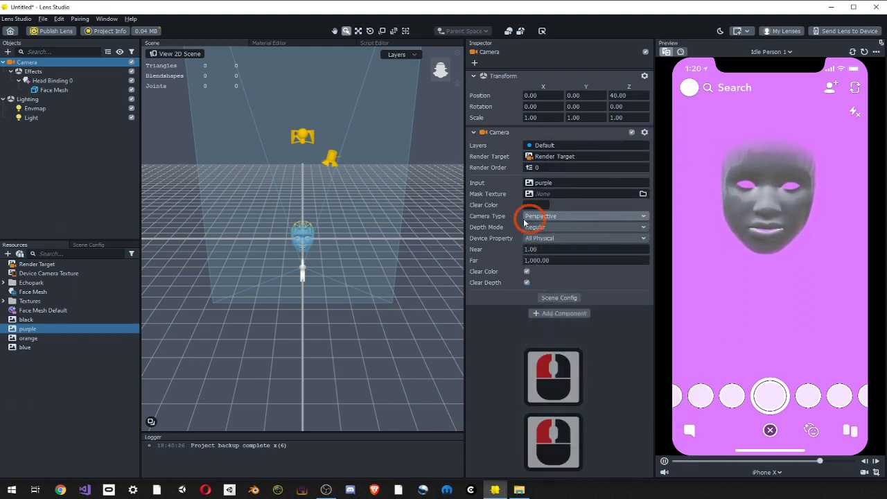
Step: Replace the Camera's purple input texture with Render Target
left_click(540, 184)
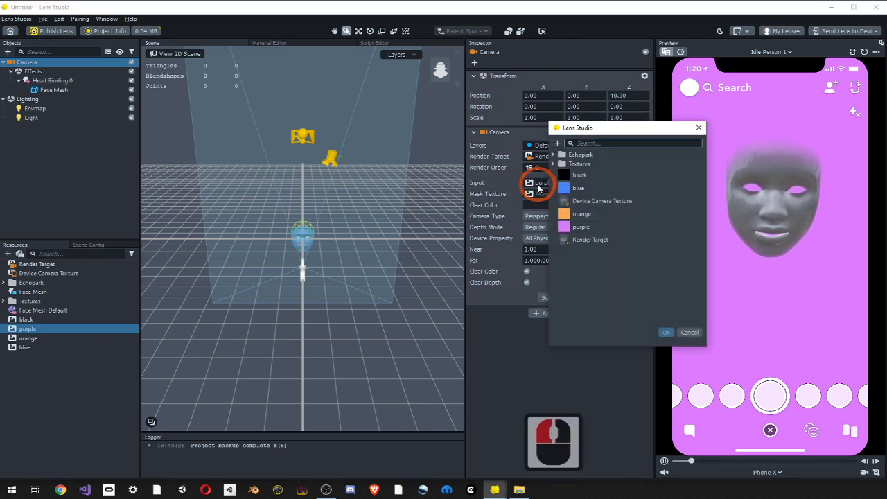
left_click(589, 239)
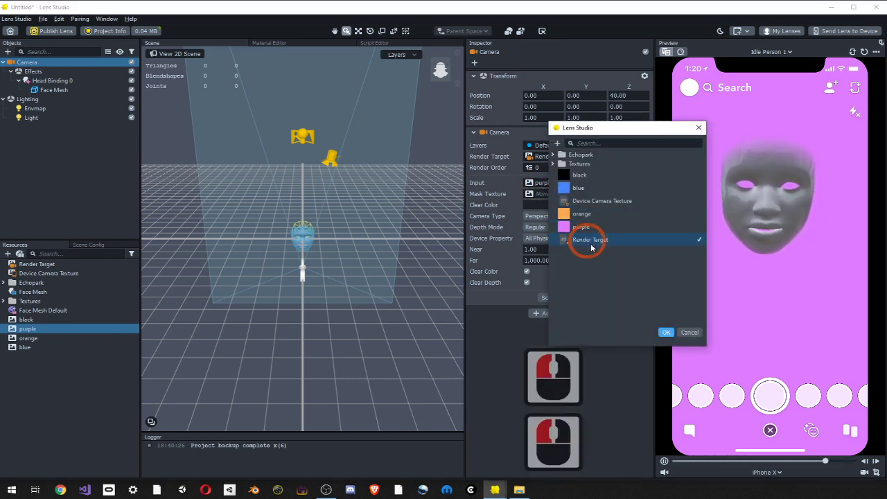
left_click(665, 332)
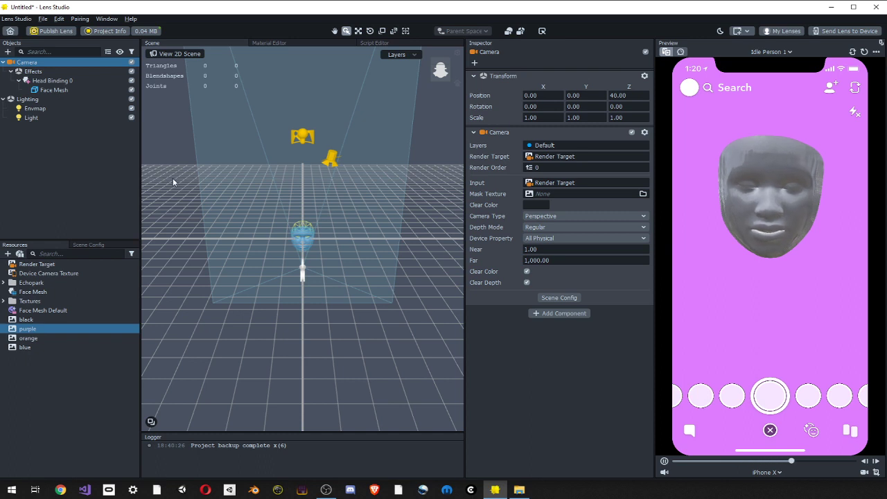
Step: Add a Rainbow color correction to the Effects object and nest it under Head Binding 0, below Face Mesh
left_click(48, 73)
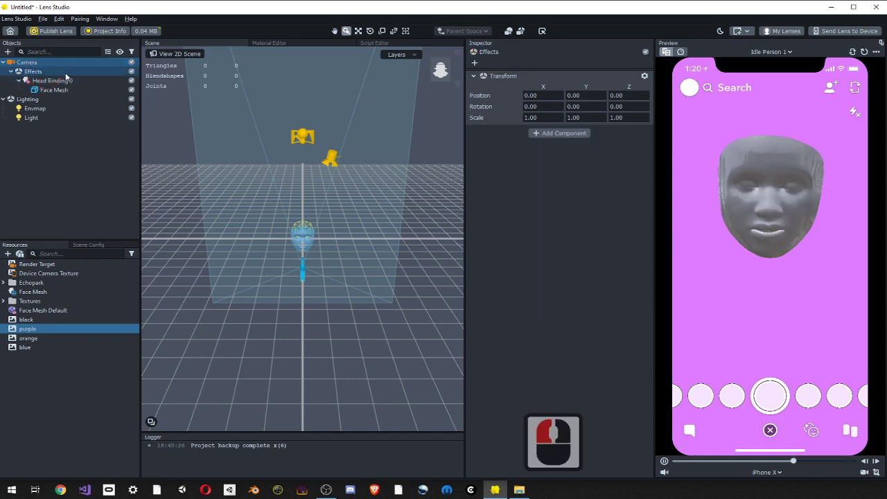
left_click(8, 51)
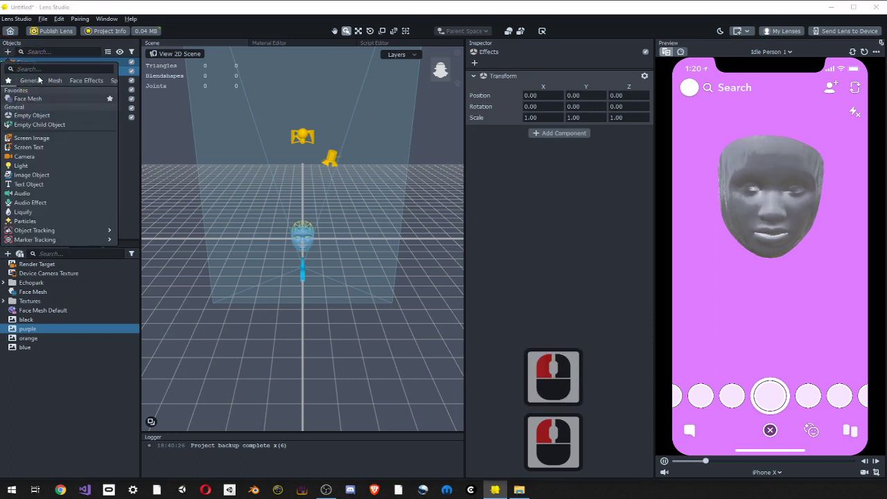
scroll(49, 159, "down", 2)
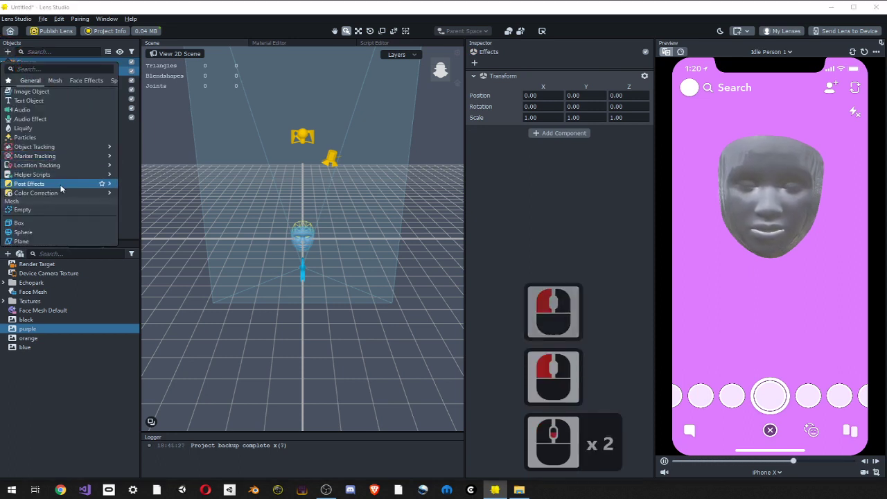
mouse_move(59, 190)
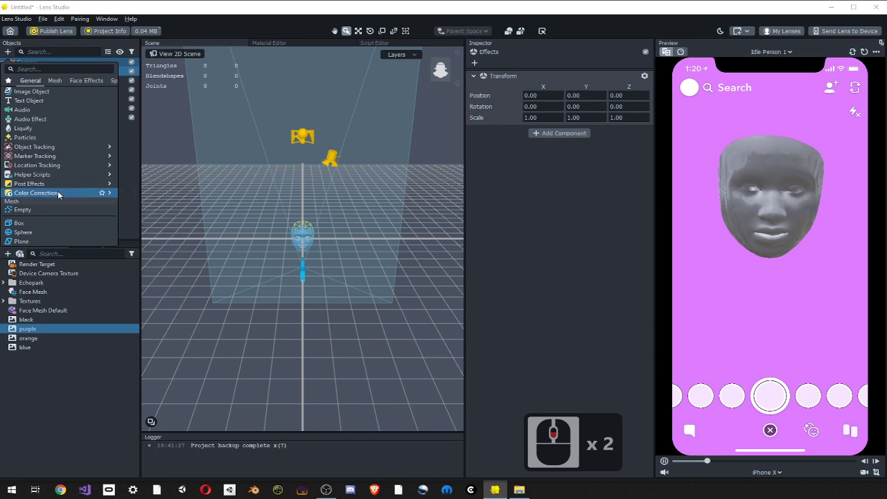
mouse_move(59, 195)
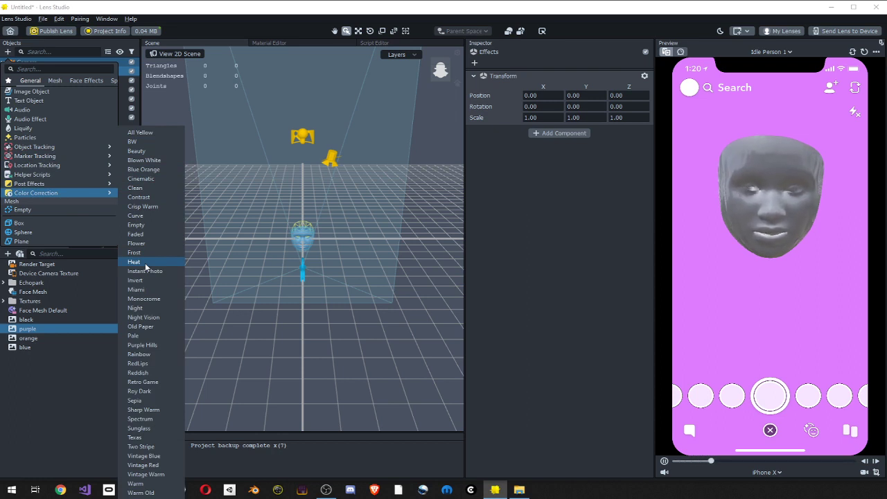
left_click(142, 354)
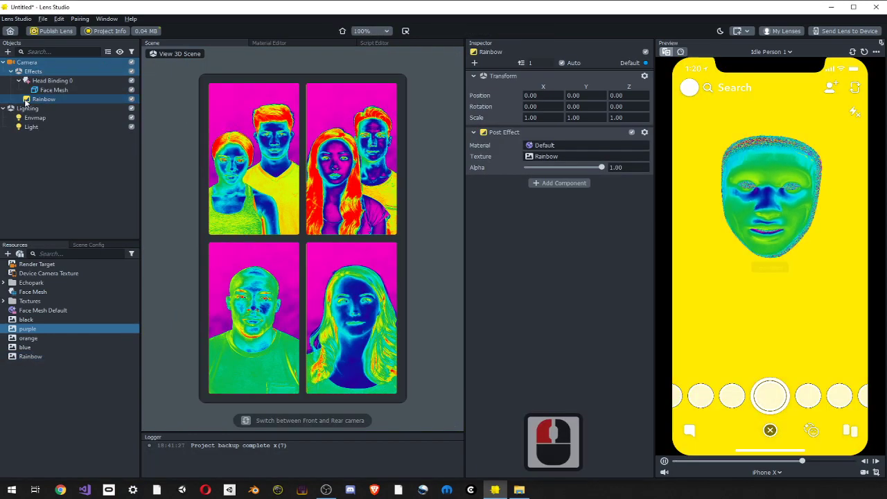
left_click_drag(28, 101, 39, 94)
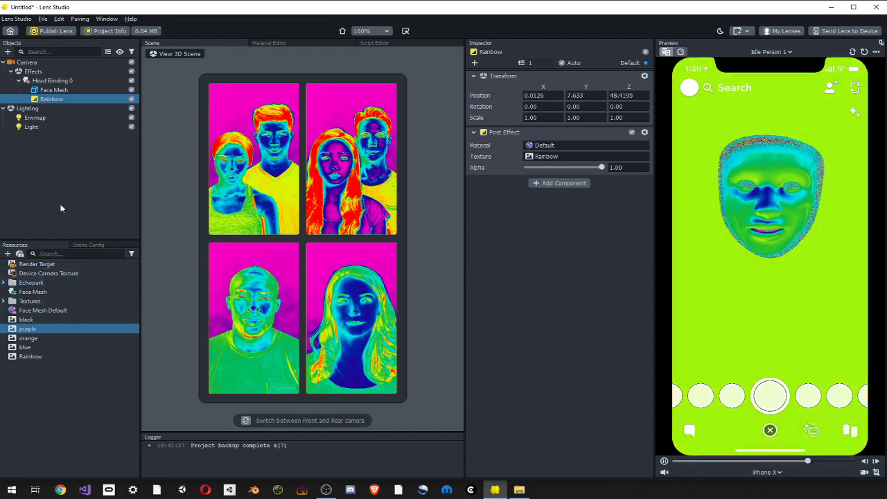
Step: Assign the orange texture as the Camera's input
left_click(38, 63)
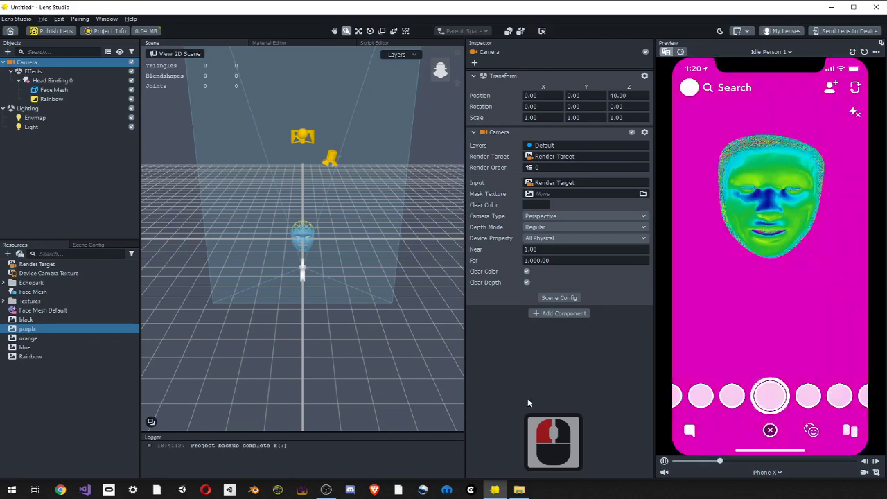
left_click(27, 338)
left_click_drag(28, 338, 562, 186)
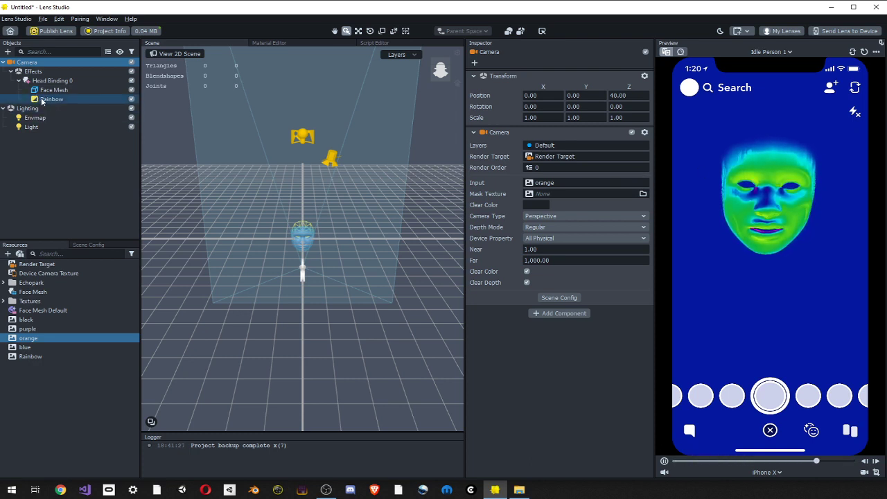
Step: Try the Rainbow effect above Face Mesh under Head Binding 0, move it back below, and return to the 3D scene view
left_click_drag(43, 101, 43, 90)
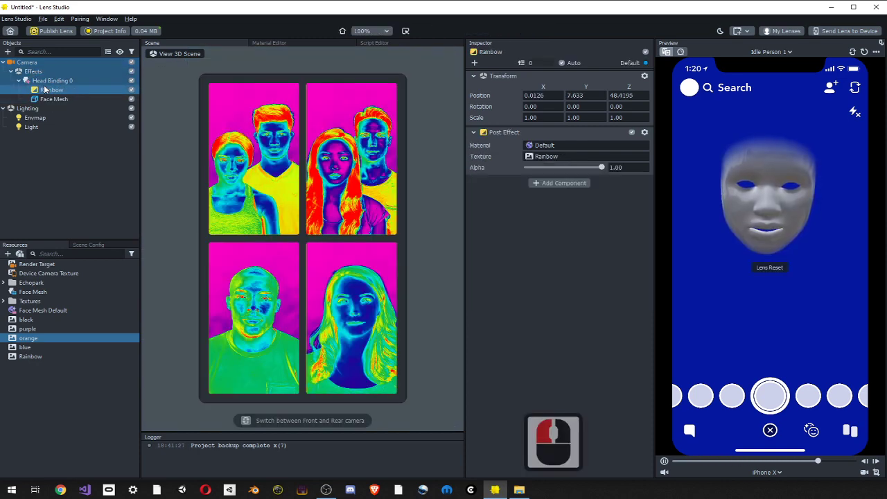
left_click(38, 92)
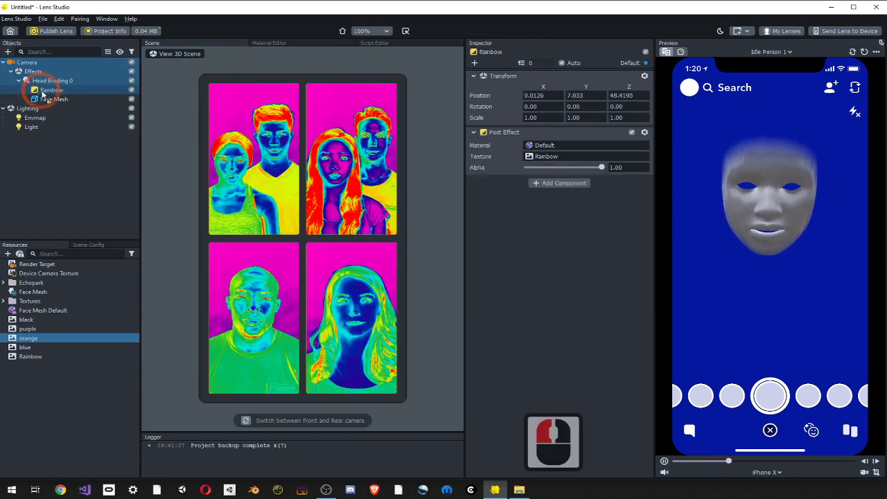
left_click_drag(42, 95, 44, 105)
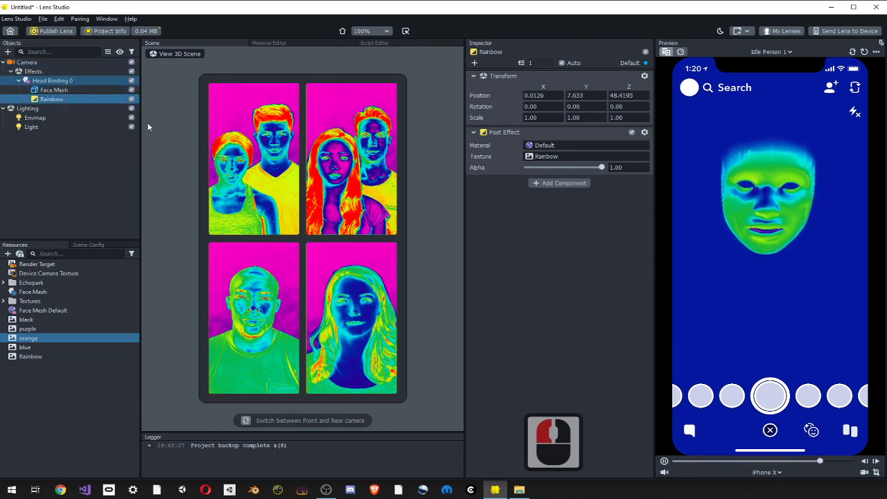
left_click(177, 54)
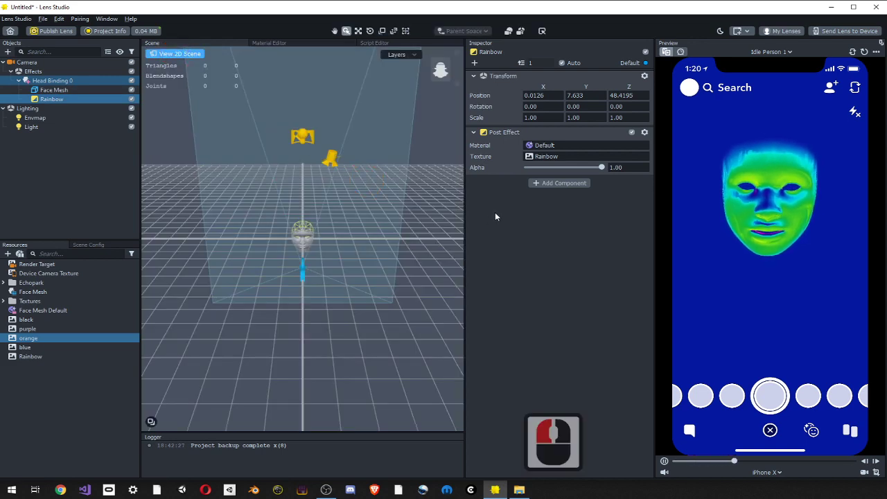
Step: Add a Beauty color correction and place it between Face Mesh and Rainbow under Head Binding 0
left_click(8, 51)
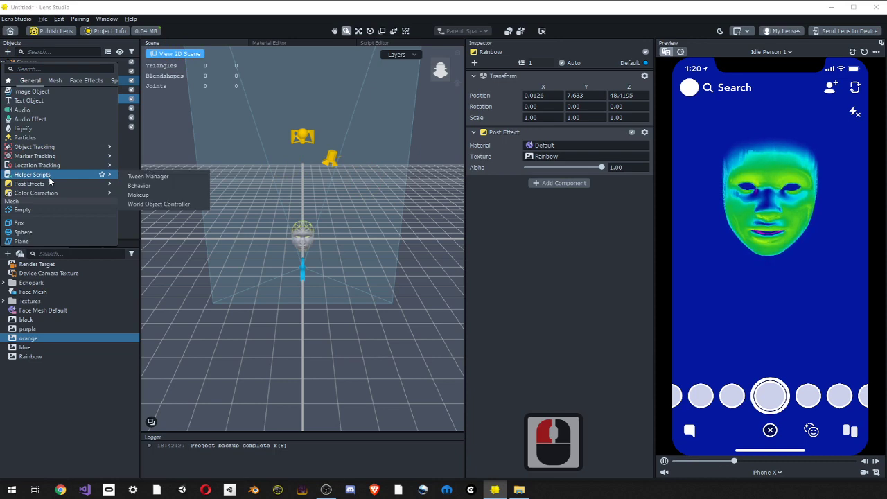
mouse_move(47, 185)
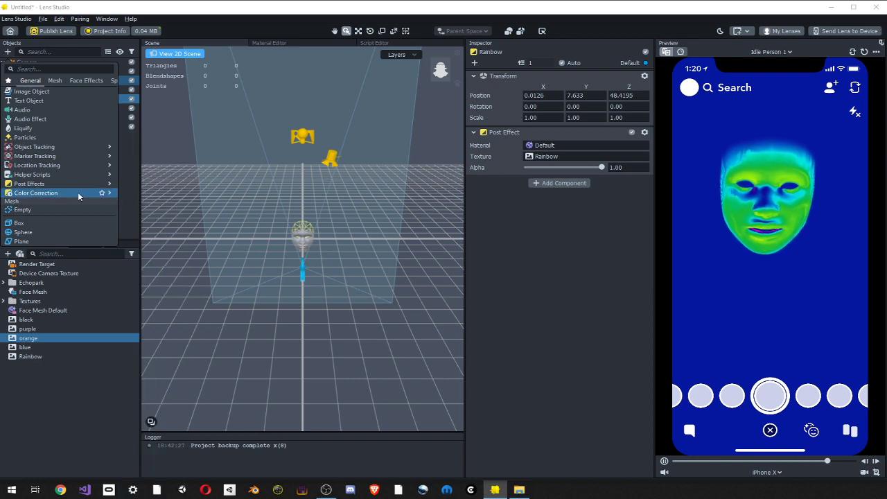
mouse_move(77, 191)
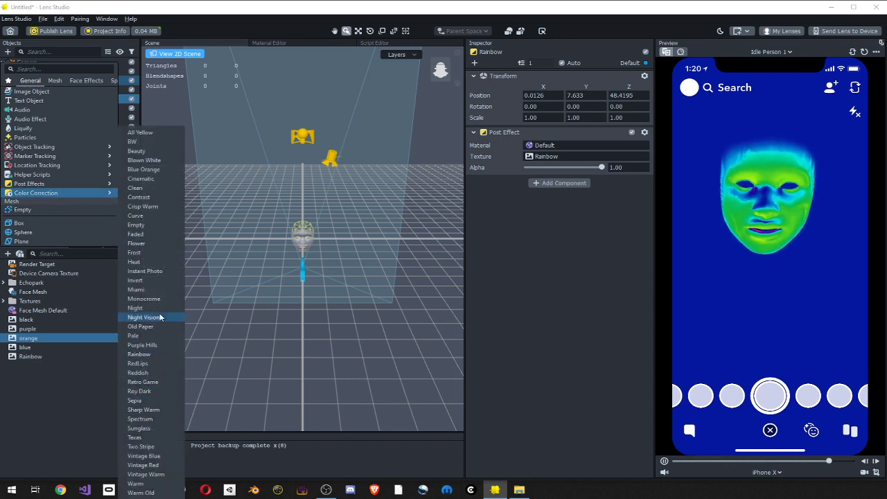
left_click(143, 151)
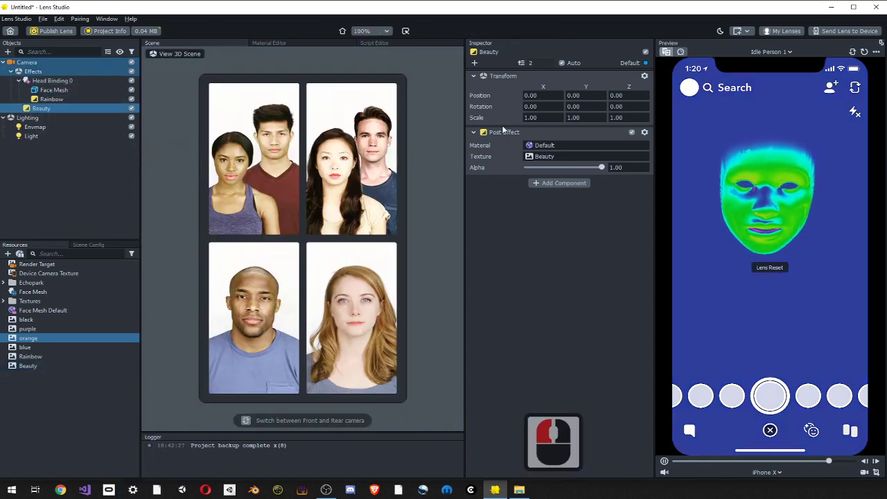
left_click_drag(35, 108, 48, 102)
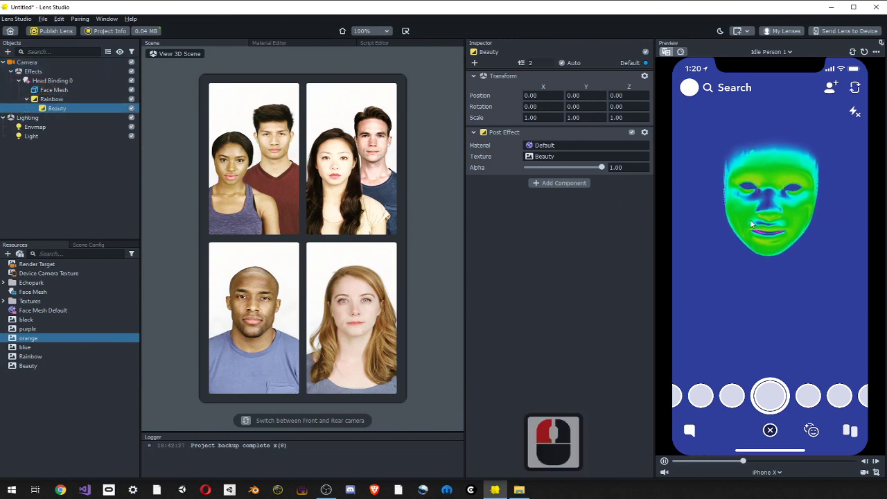
mouse_move(43, 111)
left_mouse_down()
mouse_move(29, 89)
mouse_move(36, 97)
left_mouse_up()
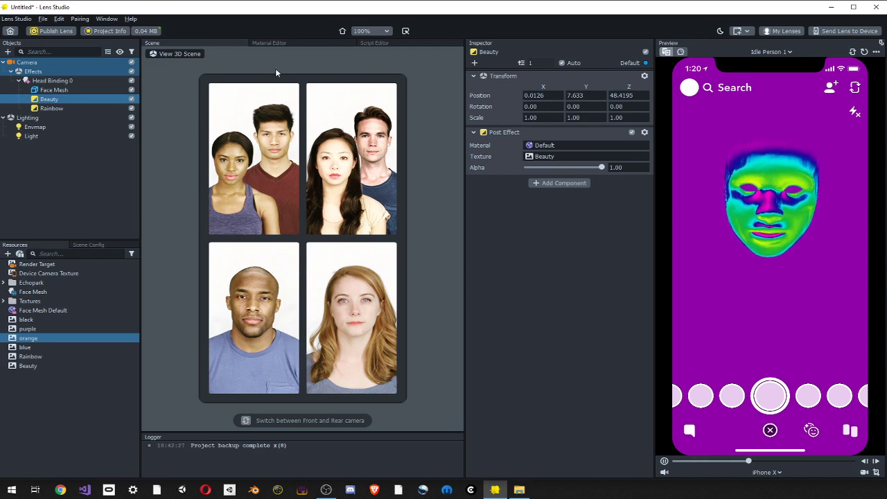
Step: Set the Camera's input texture back to Render Target in place of orange
left_click(53, 89)
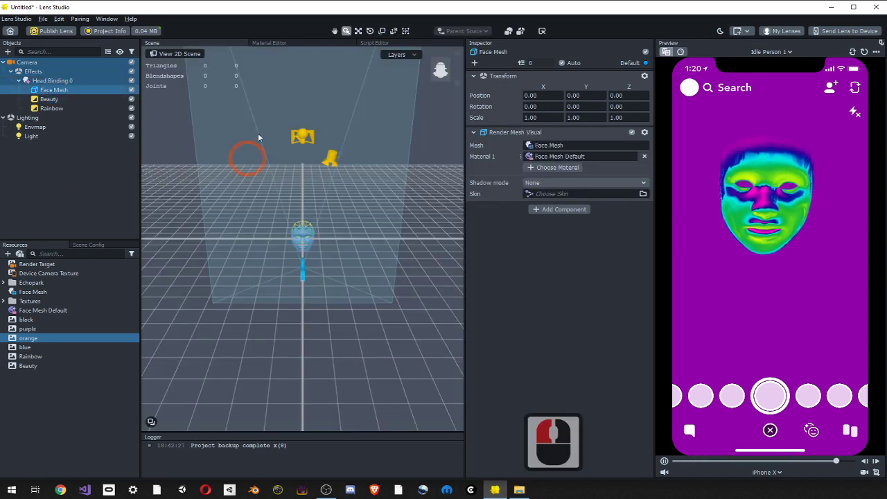
left_click(33, 63)
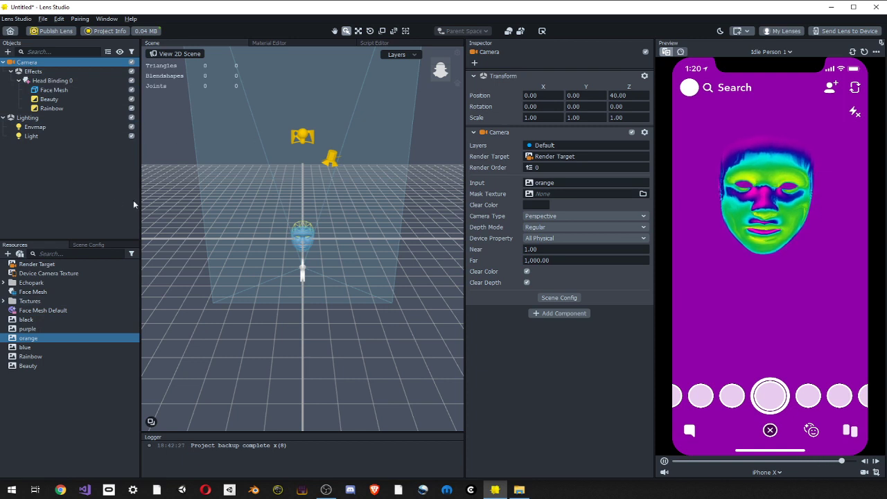
left_click(539, 184)
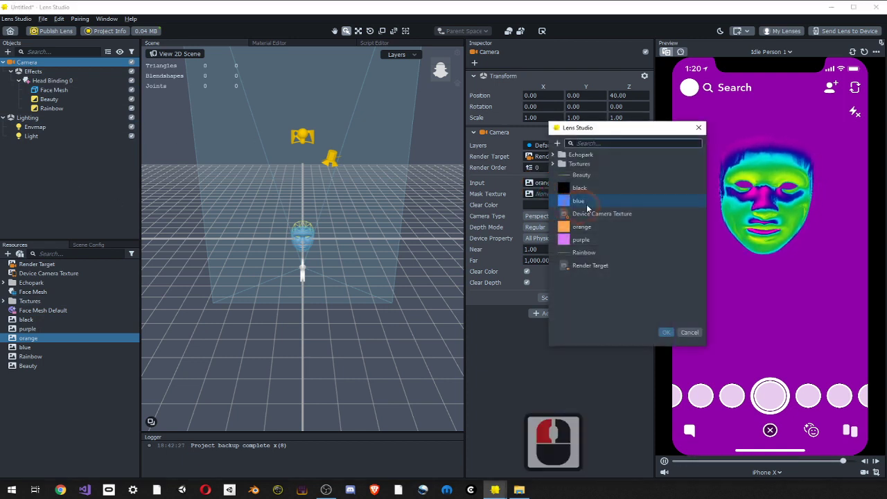
left_click(596, 266)
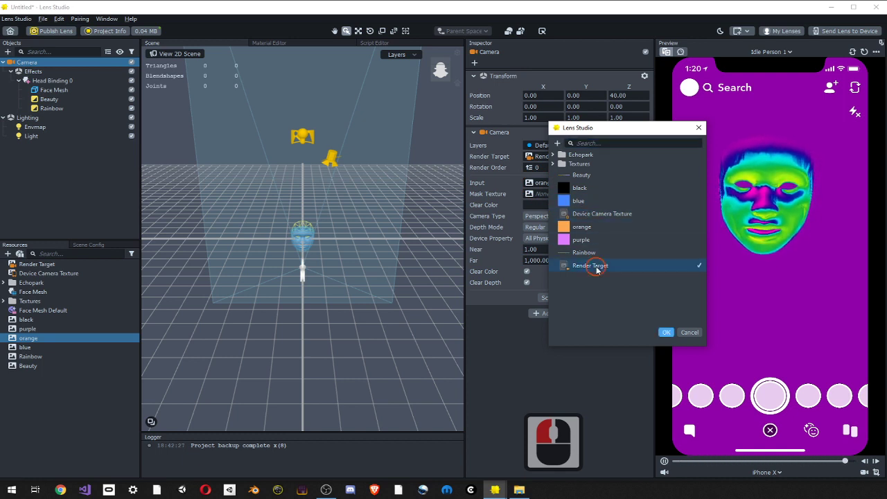
left_click(666, 331)
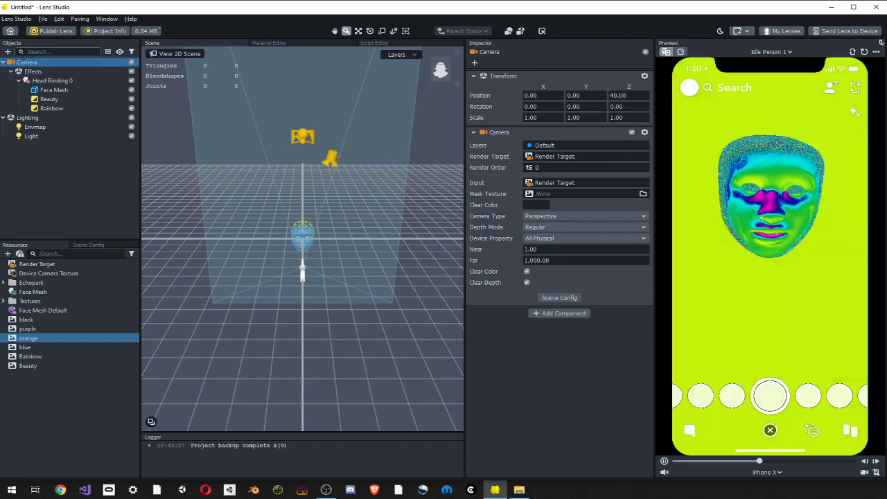
Step: Try a Shake post effect above Head Binding 0 under Effects, and delete it again
left_click(7, 52)
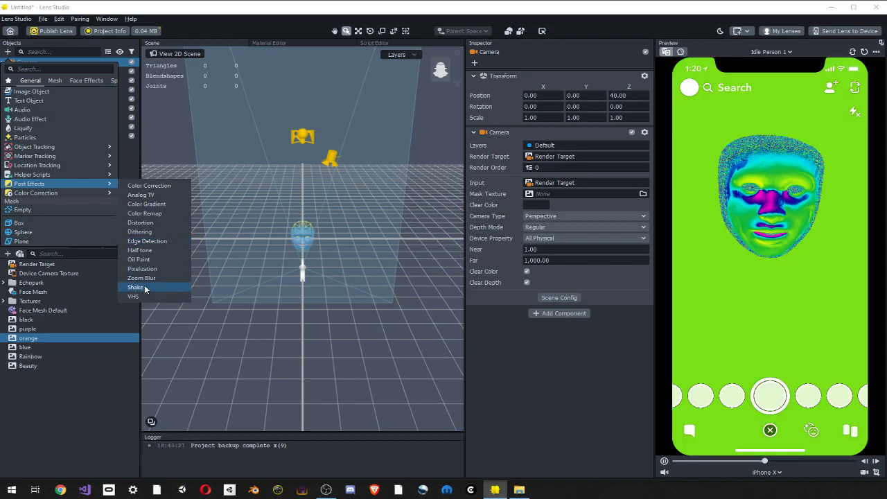
left_click(136, 287)
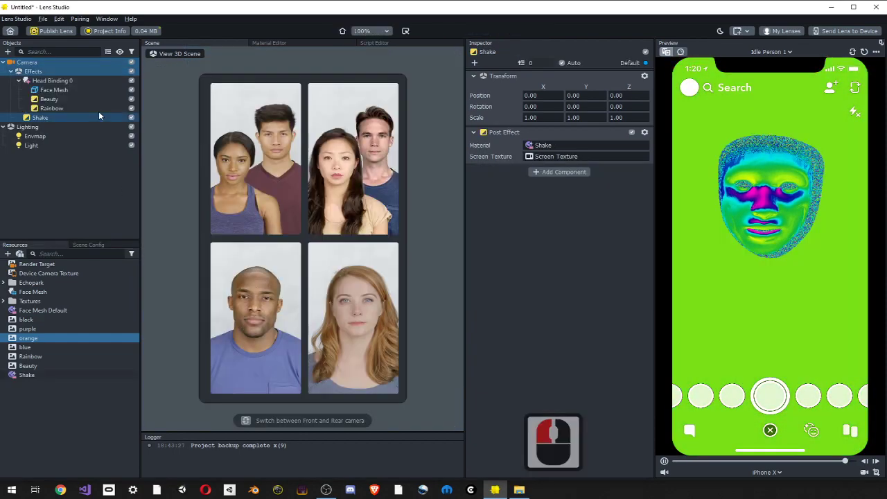
left_click_drag(98, 118, 40, 88)
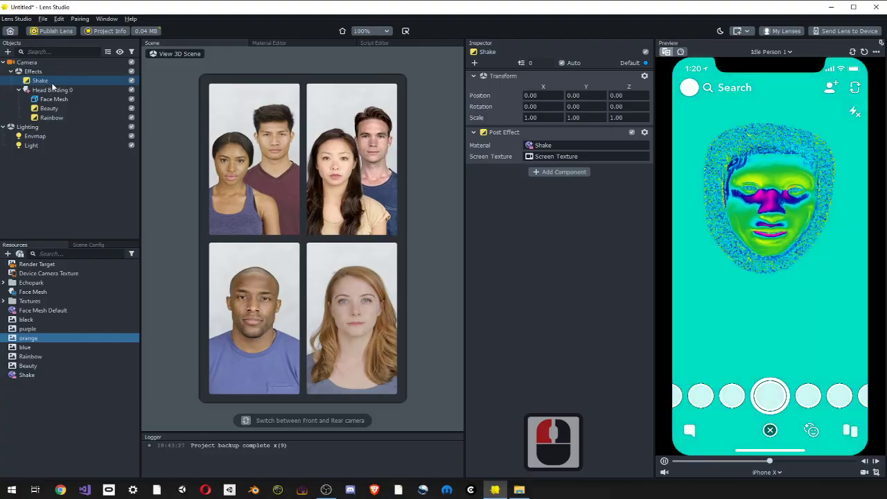
right_click(42, 81)
left_click(69, 150)
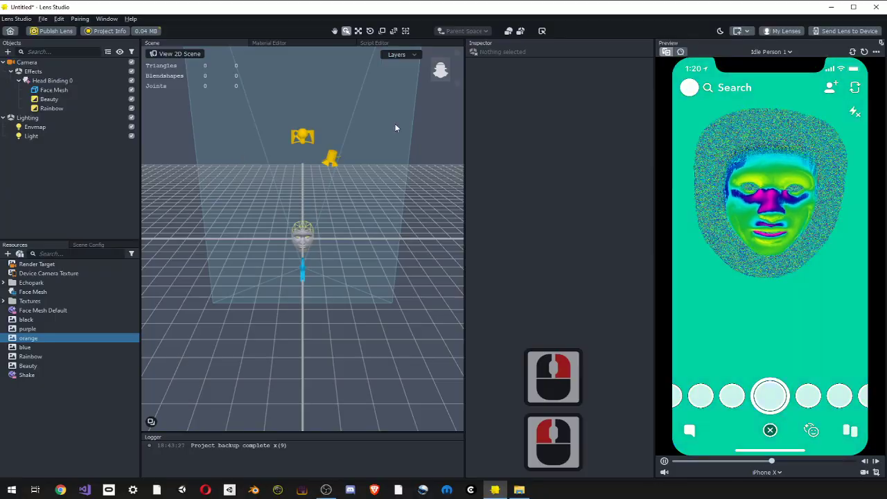
Step: Add a Distortion post effect and place it above Face Mesh under Head Binding 0
left_click(7, 52)
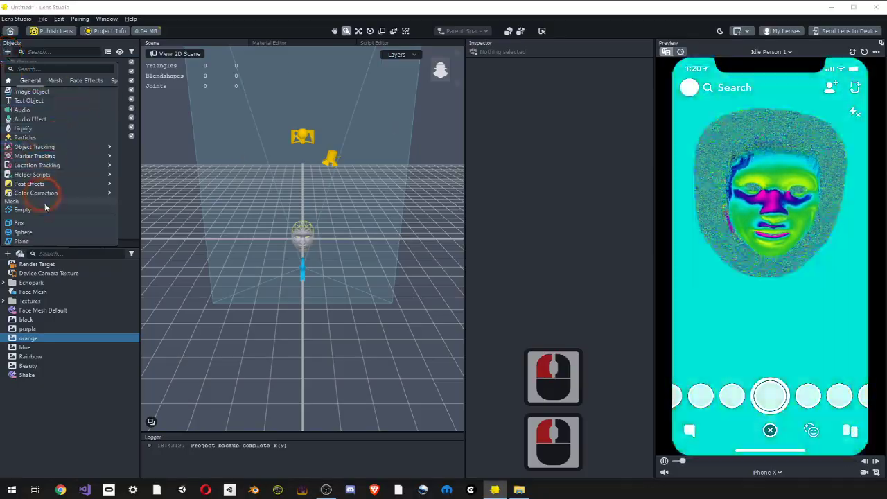
mouse_move(44, 185)
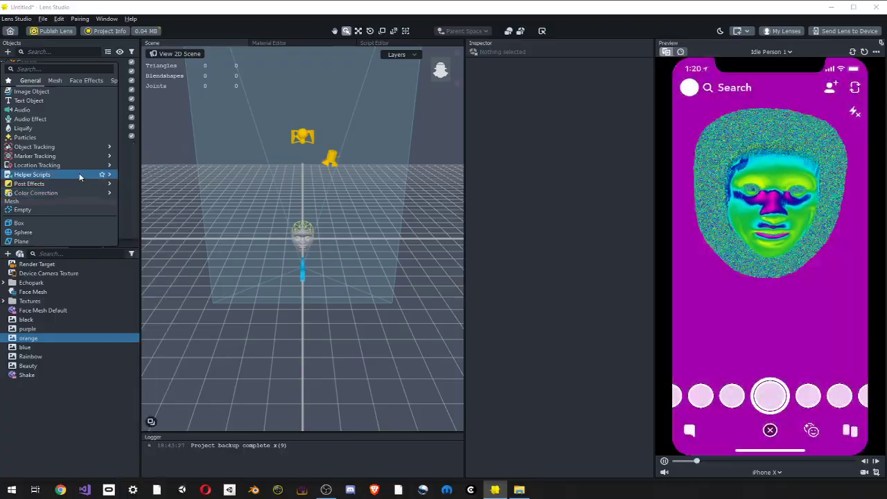
mouse_move(75, 187)
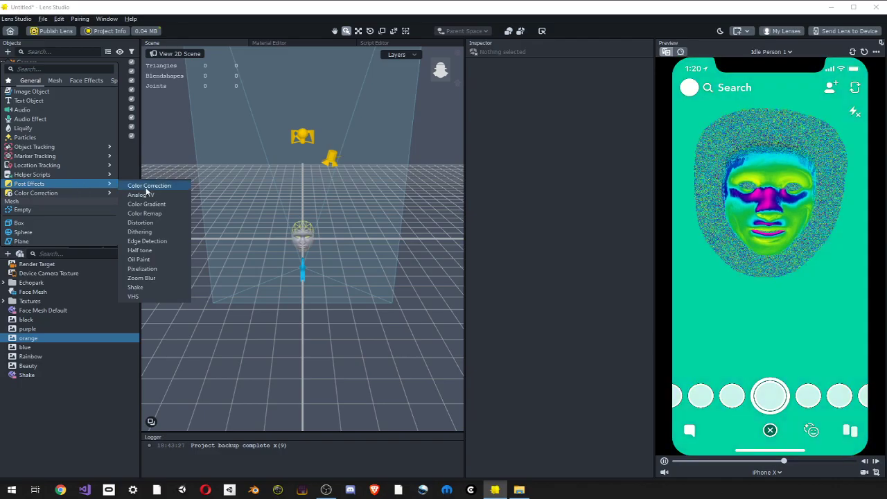
left_click(149, 223)
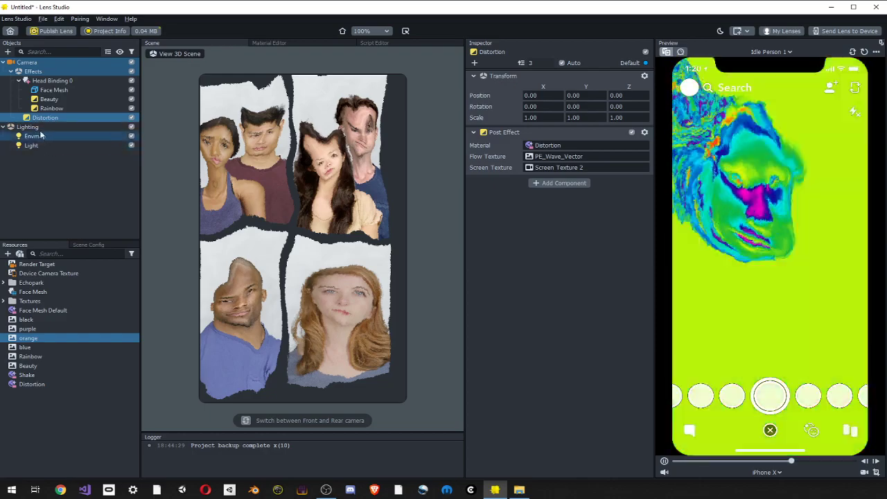
left_click_drag(28, 121, 46, 89)
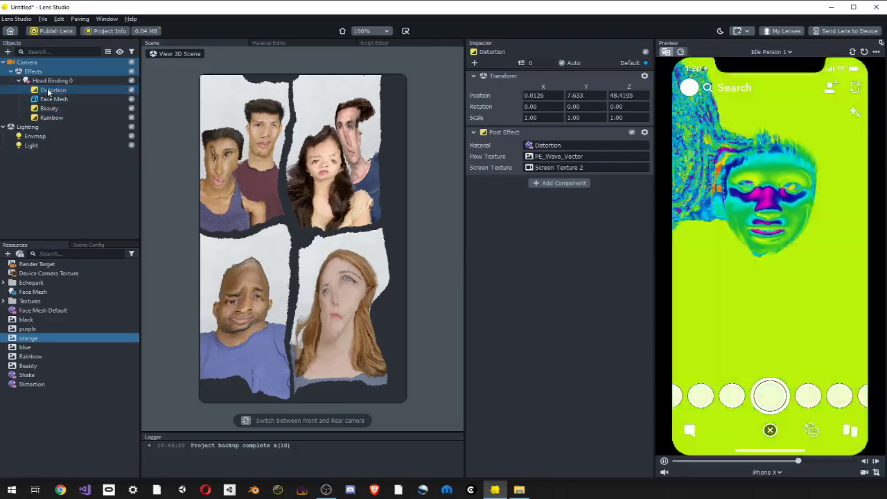
Step: Set the Distortion material's Speed to 0.87 and its first Intensity value to 1.00, trying 0.00 along the way
left_click(31, 386)
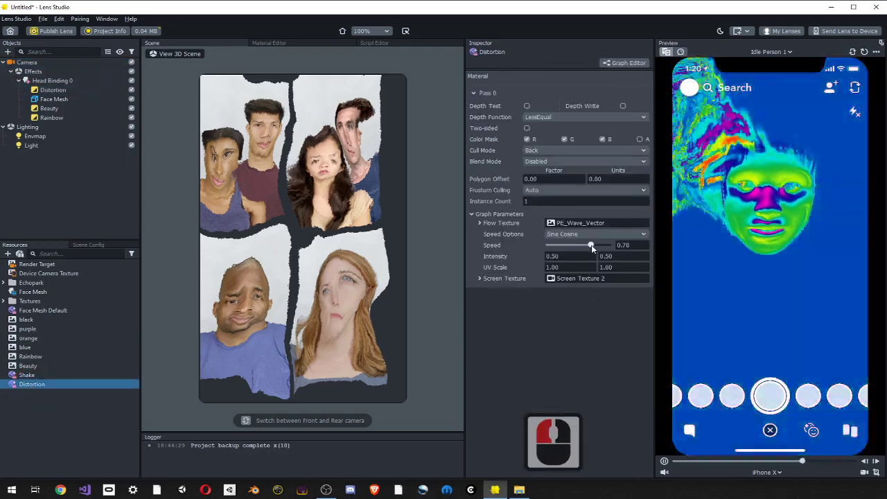
mouse_move(591, 246)
left_mouse_down()
mouse_move(552, 246)
mouse_move(601, 245)
left_mouse_up()
left_click(550, 255)
left_click(590, 258)
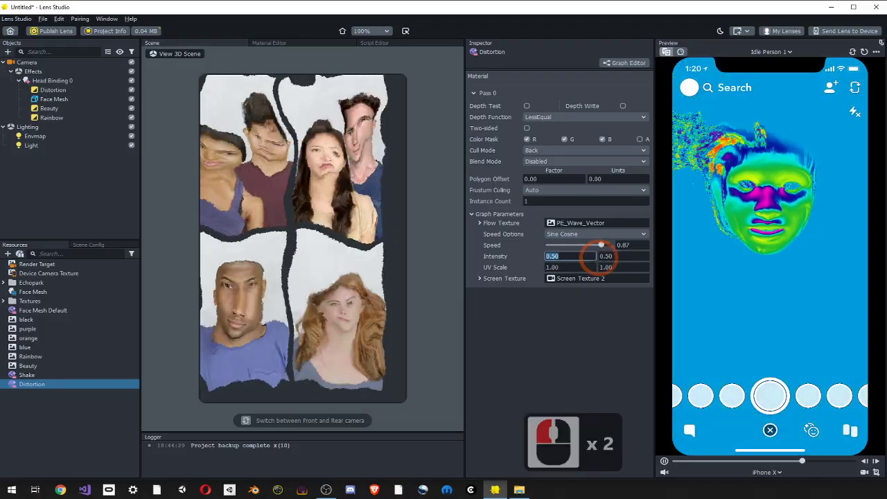
left_click(590, 258)
left_click(591, 259)
left_click(591, 259)
left_click(590, 260)
left_click(590, 259)
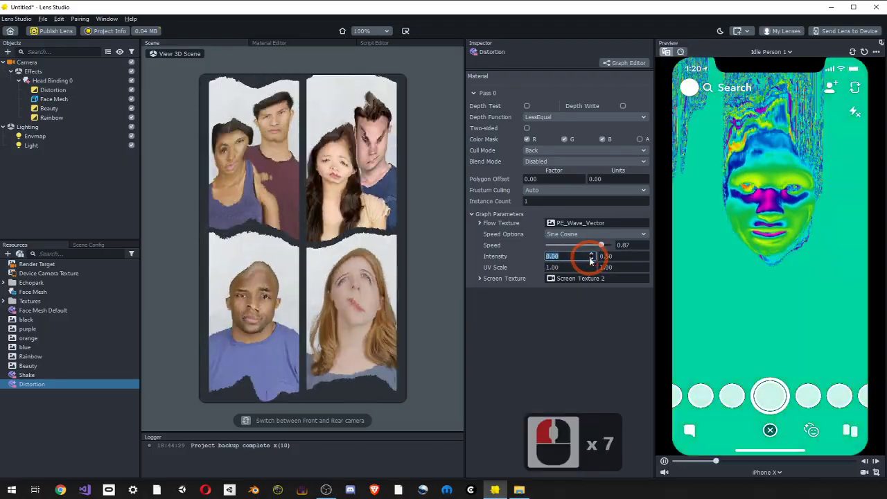
left_click(591, 253)
left_click(592, 253)
left_click(592, 254)
left_click(591, 254)
left_click(592, 254)
left_click(591, 253)
left_click(591, 253)
left_click(591, 253)
left_click(592, 253)
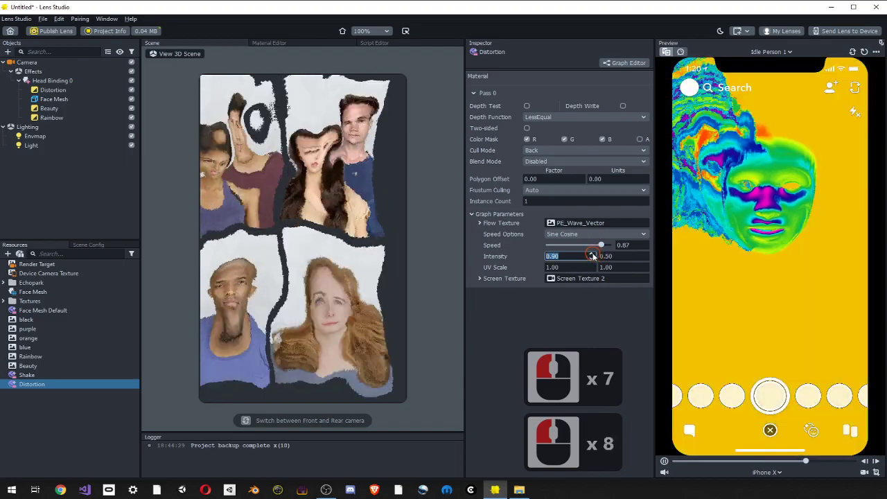
left_click(592, 254)
left_click(591, 253)
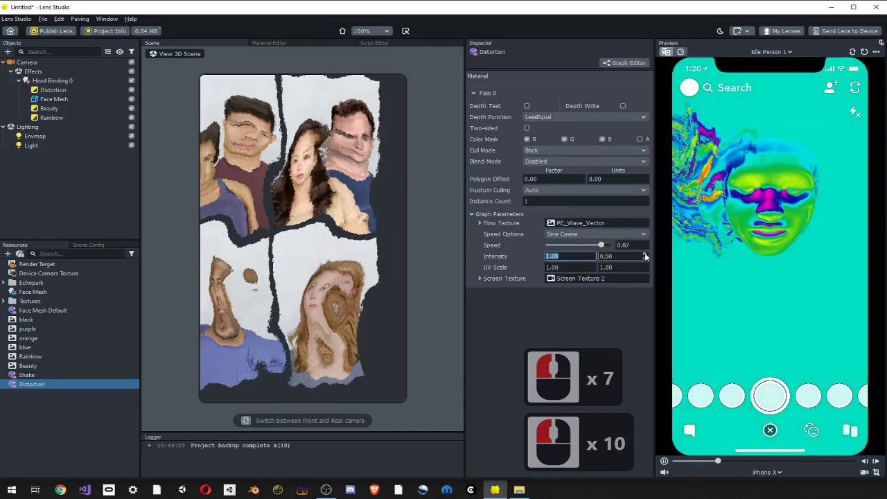
Step: Raise the second Intensity value of the Distortion material to 1.30
left_click(645, 253)
left_click(645, 254)
left_click(645, 254)
left_click(645, 253)
left_click(645, 254)
left_click(645, 253)
left_click(645, 254)
left_click(645, 254)
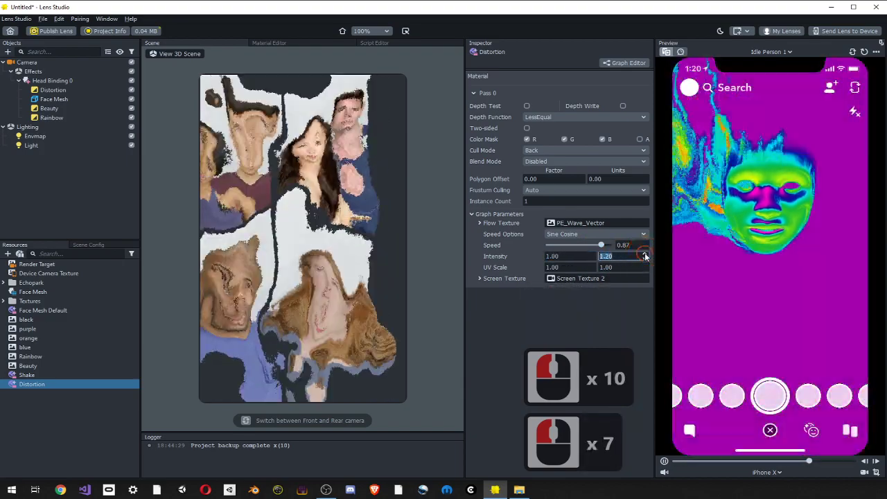
left_click(524, 261)
Step: Switch the Distortion material's Speed Options to Linear and reduce its Speed to 0.05
left_click(596, 235)
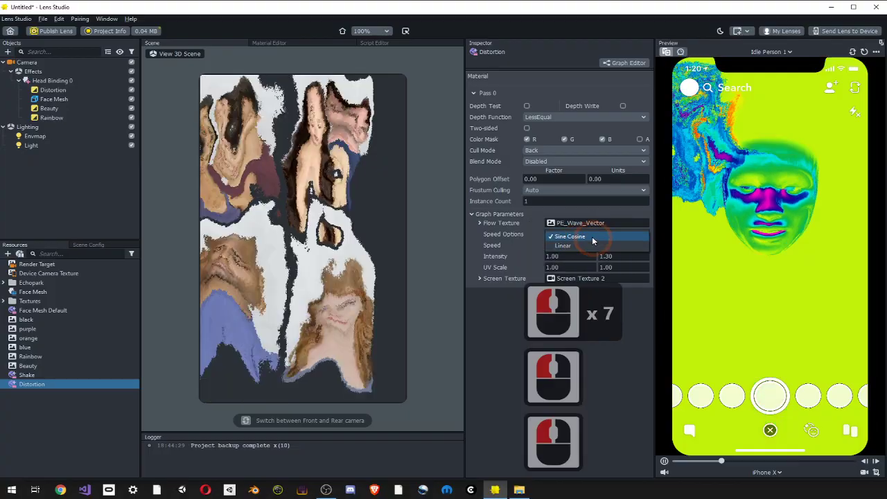
left_click(576, 246)
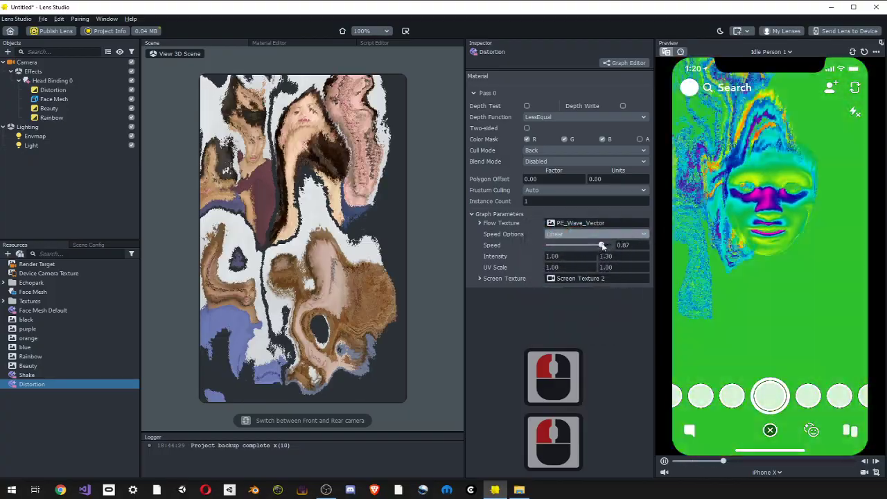
left_click_drag(601, 245, 551, 245)
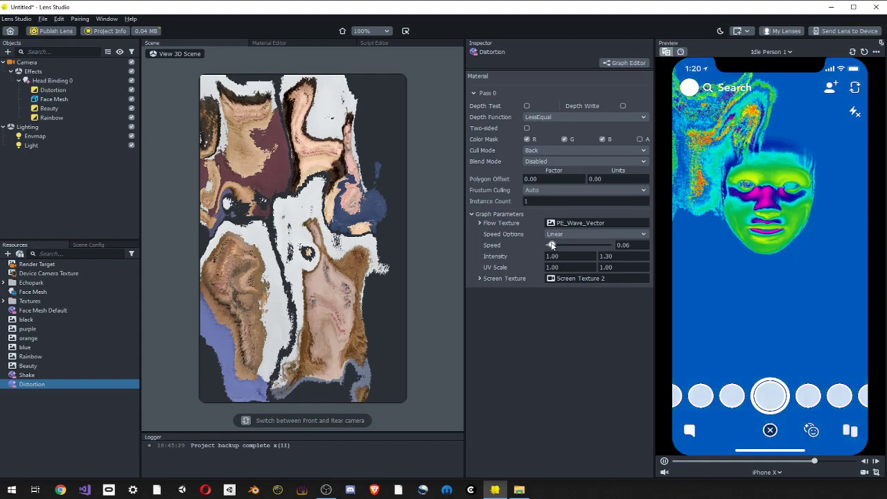
left_click(551, 245)
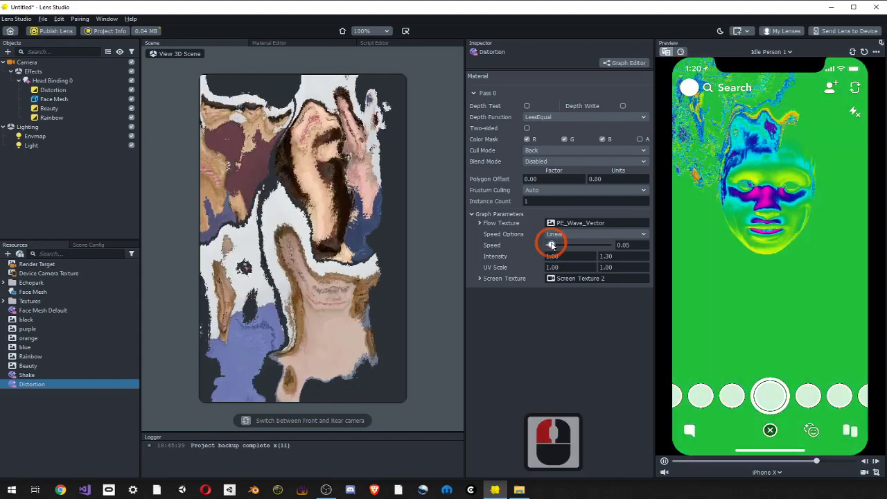
left_click(551, 246)
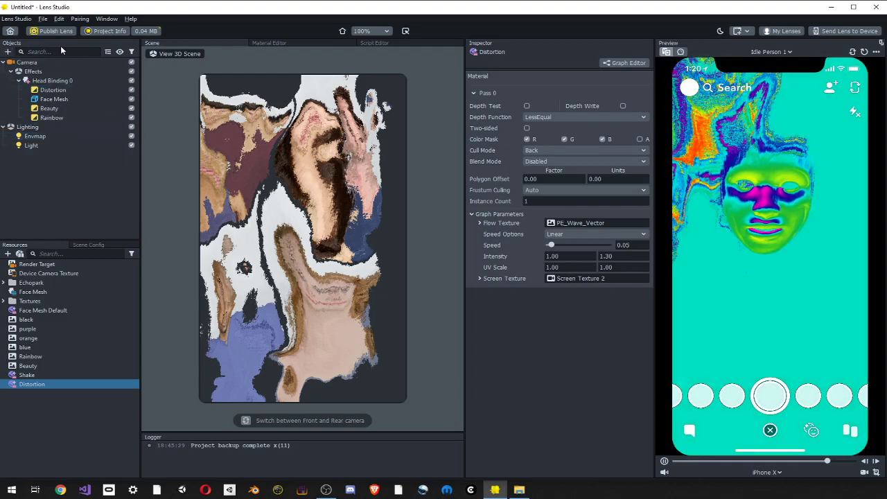
Step: Open the list of color correction presets for adding another effect object
left_click_drag(326, 7, 328, 10)
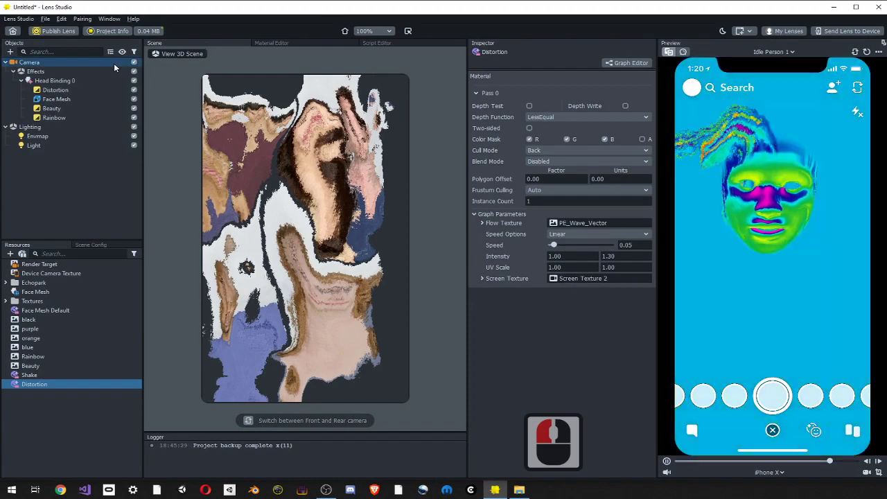
left_click(129, 90)
left_click(10, 52)
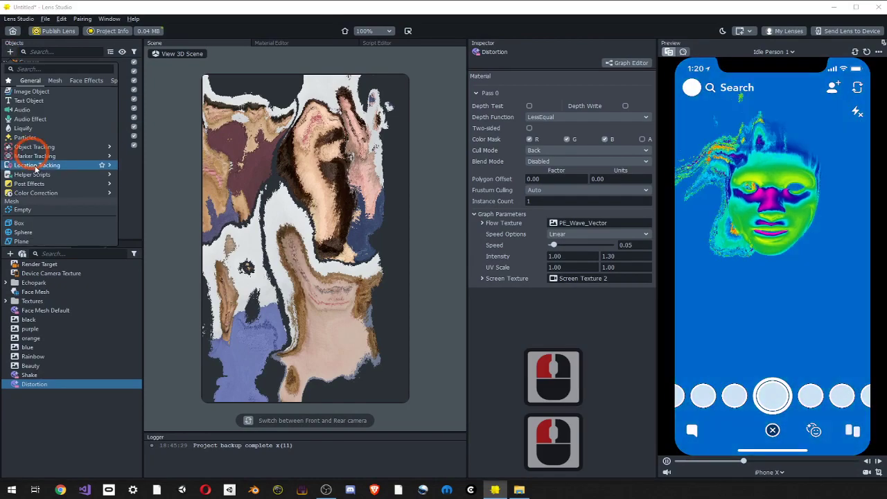
left_click(39, 184)
mouse_move(76, 192)
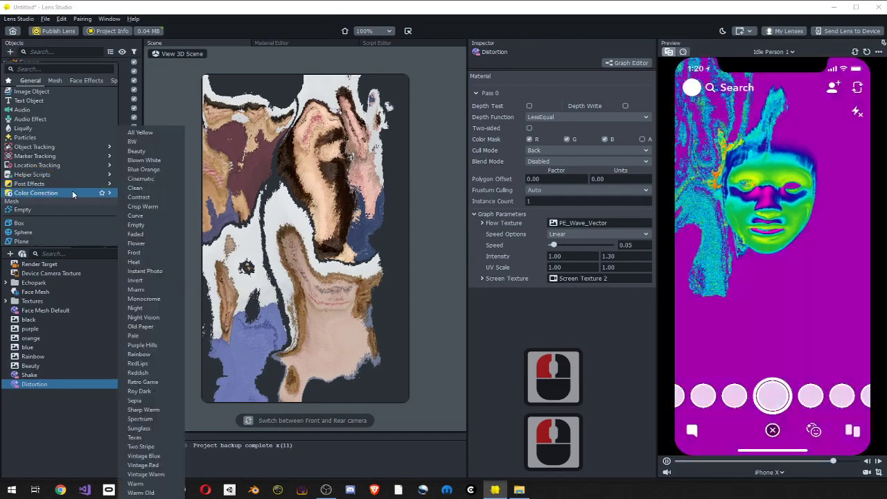